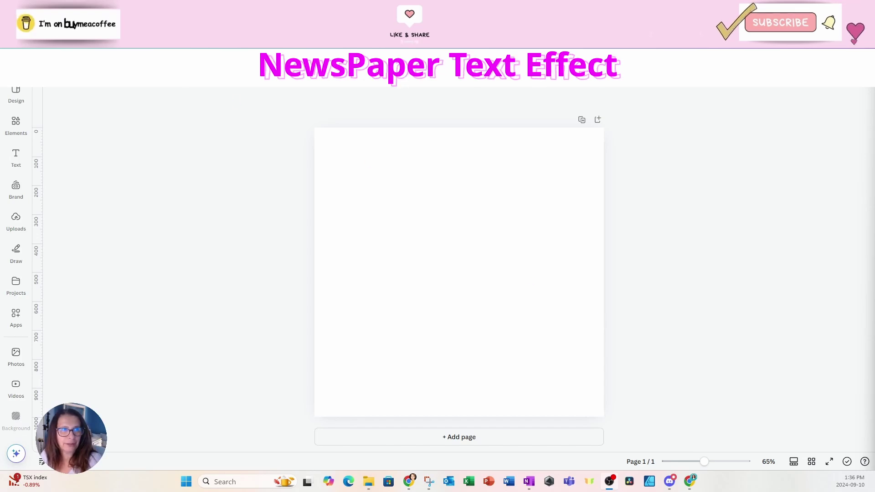
Check the design's pixel dimensions in its file details
left_click(46, 21)
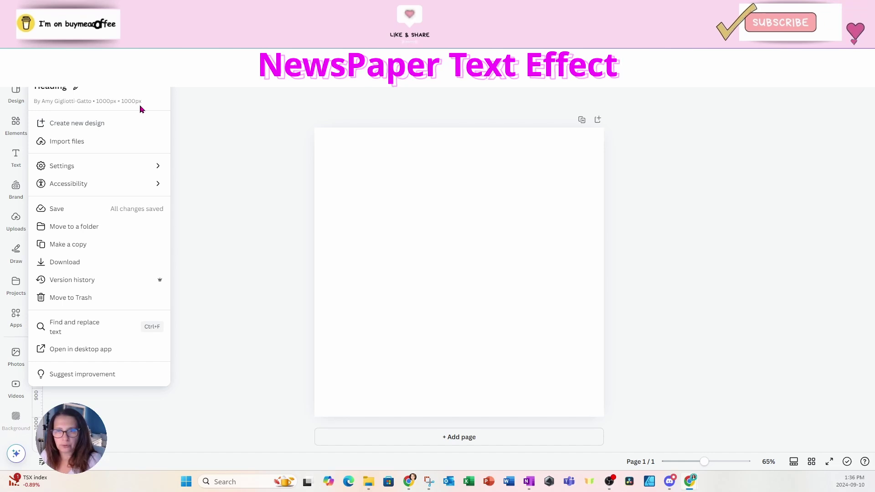
left_click(389, 295)
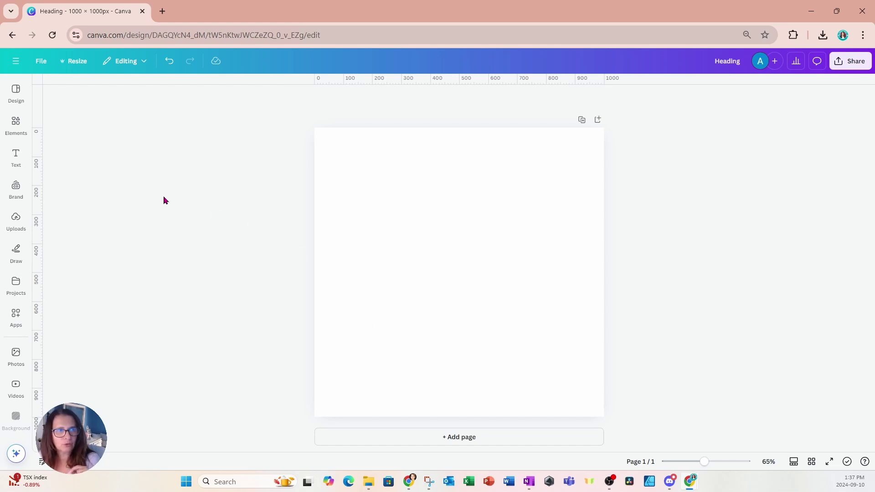
Search the elements library for "square" and add the solid square shape to the blank page
left_click(15, 127)
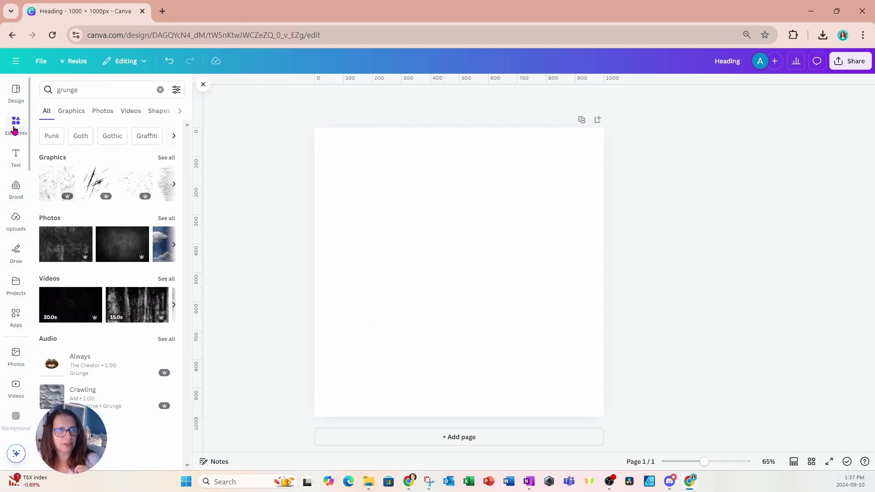
left_click(106, 90)
left_click_drag(105, 90, 35, 90)
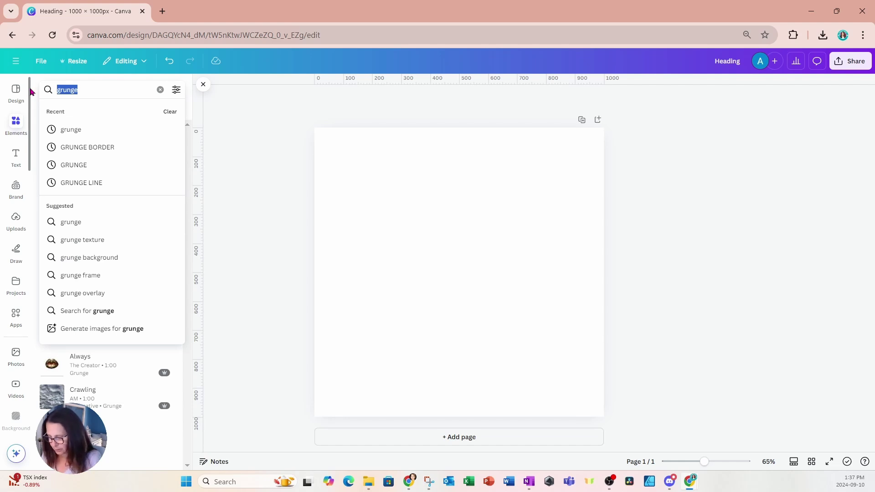
type("square")
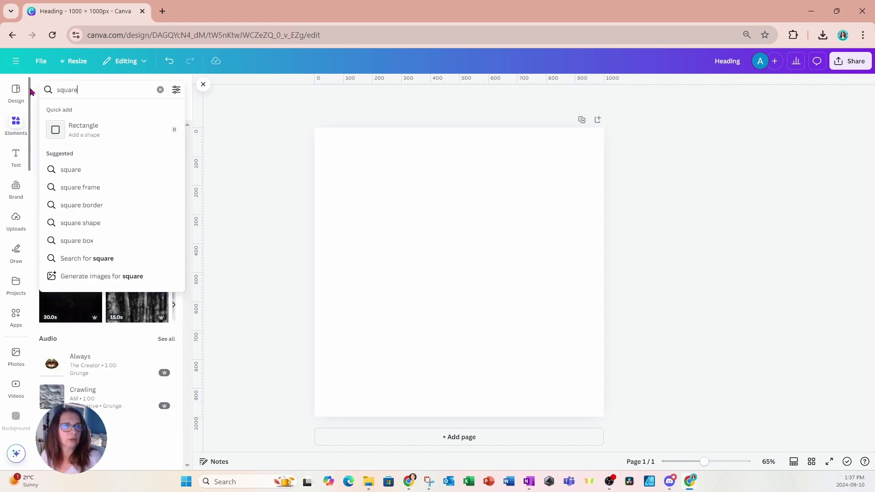
key("Return")
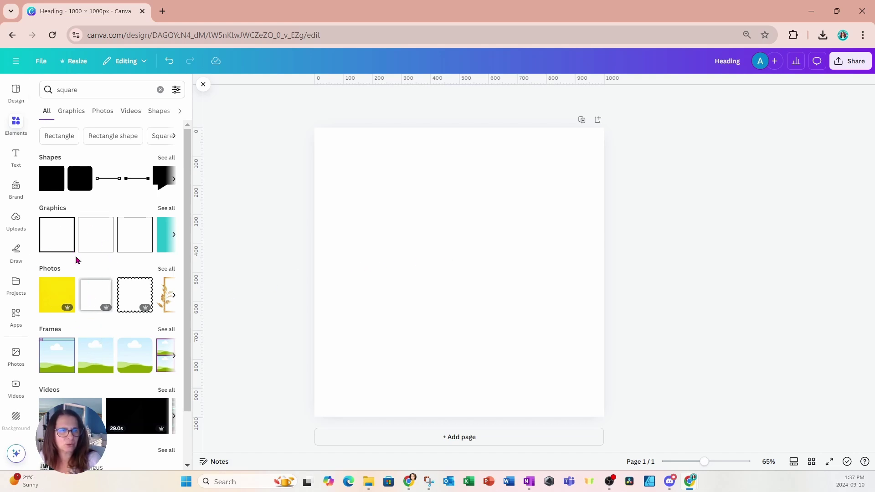
left_click(49, 184)
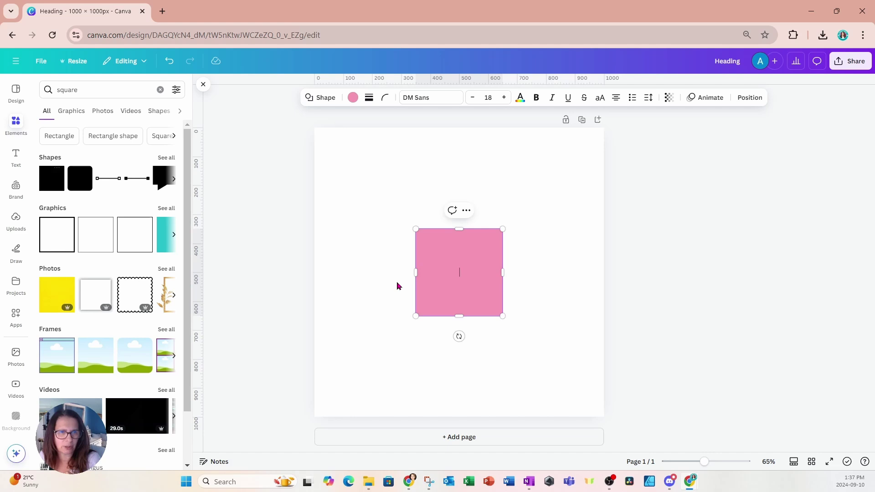
double_click(474, 291)
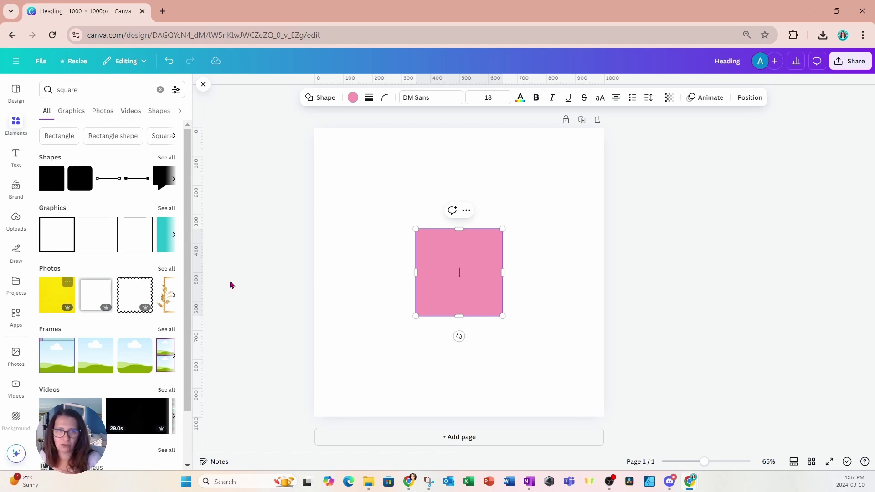
double_click(457, 268)
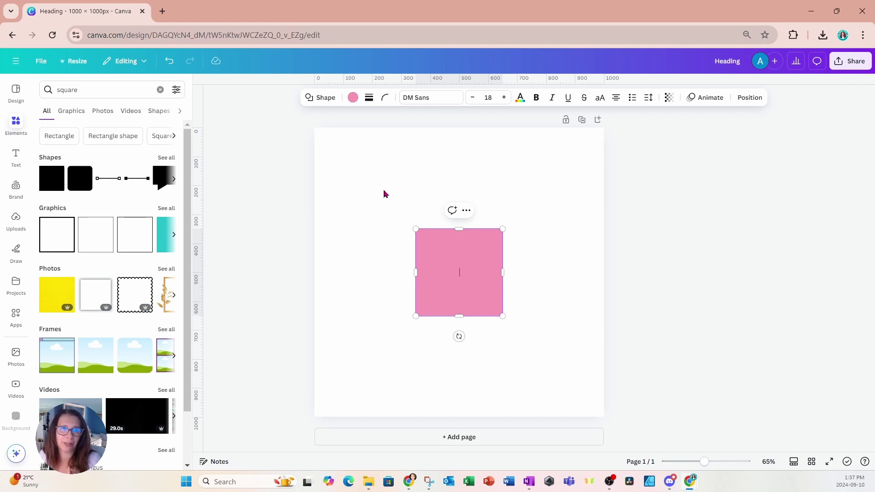
Recolour the square to black (#000000) and stretch it into a tall rectangle about 670 px wide and 800 px high
left_click(353, 99)
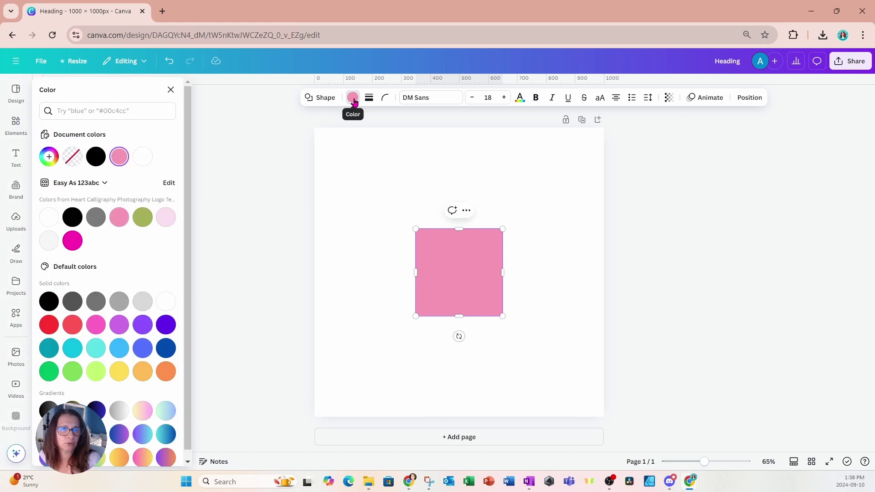
left_click(96, 157)
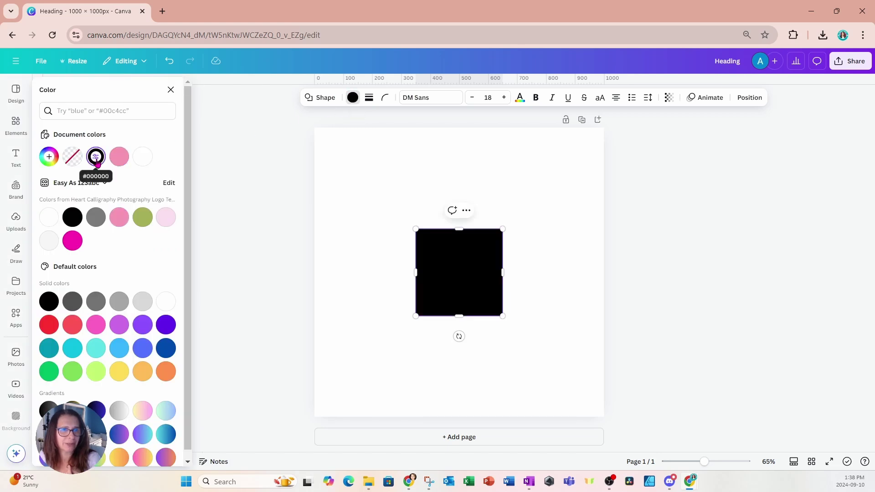
left_click_drag(459, 229, 458, 177)
left_click_drag(459, 316, 459, 389)
left_click_drag(459, 177, 459, 157)
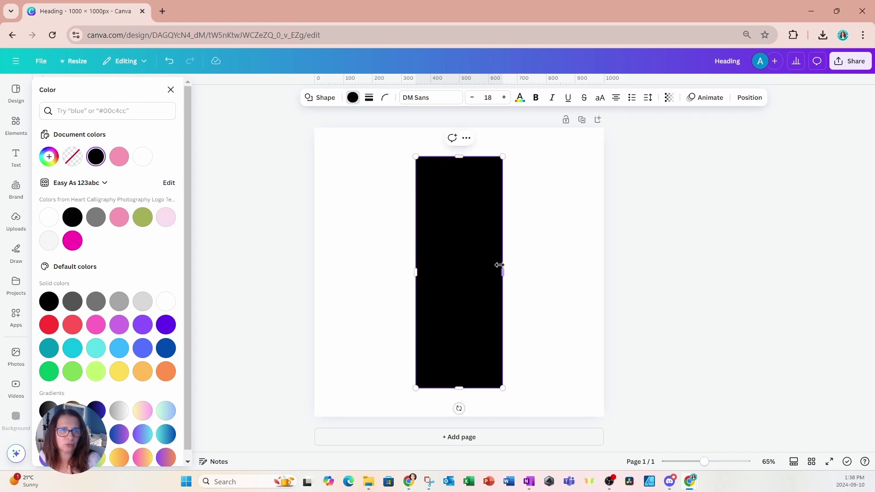
left_click_drag(503, 272, 549, 275)
left_click_drag(417, 276, 356, 272)
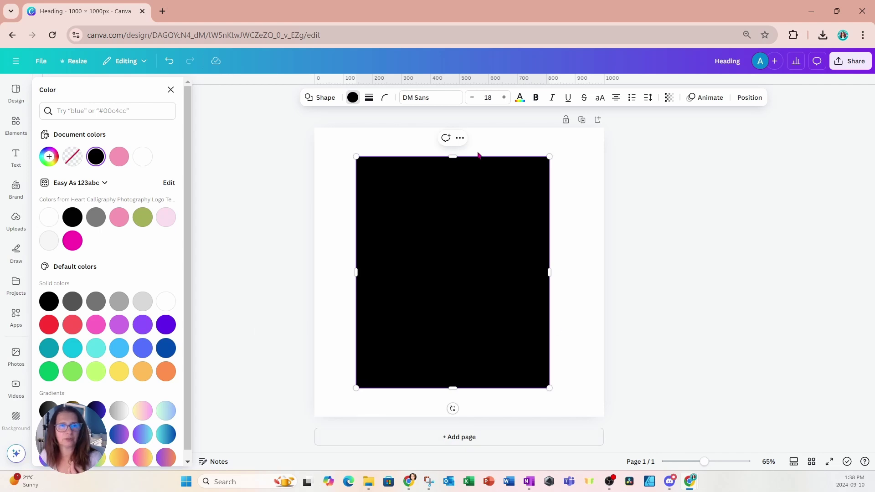
left_click(326, 166)
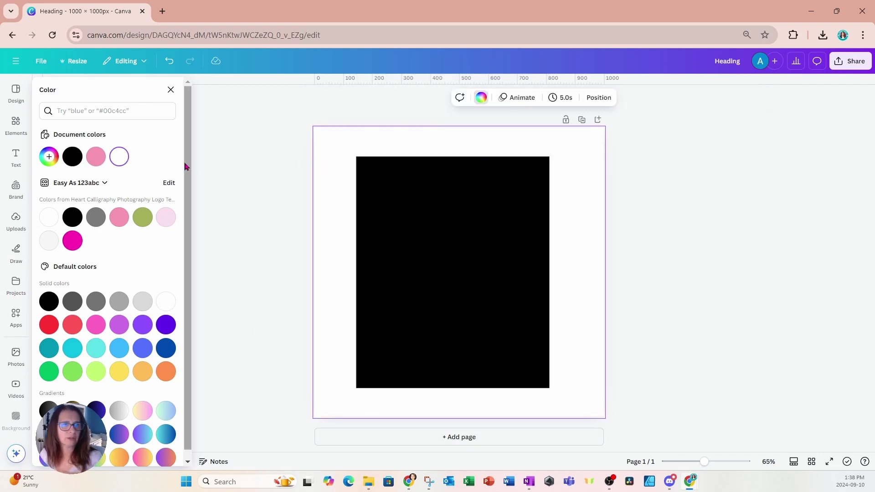
Add a heading text over the black rectangle and replace its wording with the letter "N"
left_click(17, 157)
left_click(50, 156)
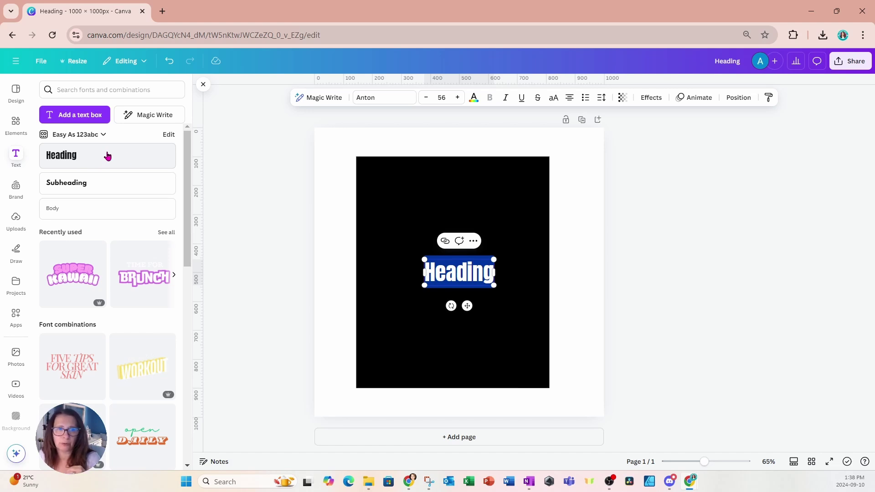
left_click(457, 274)
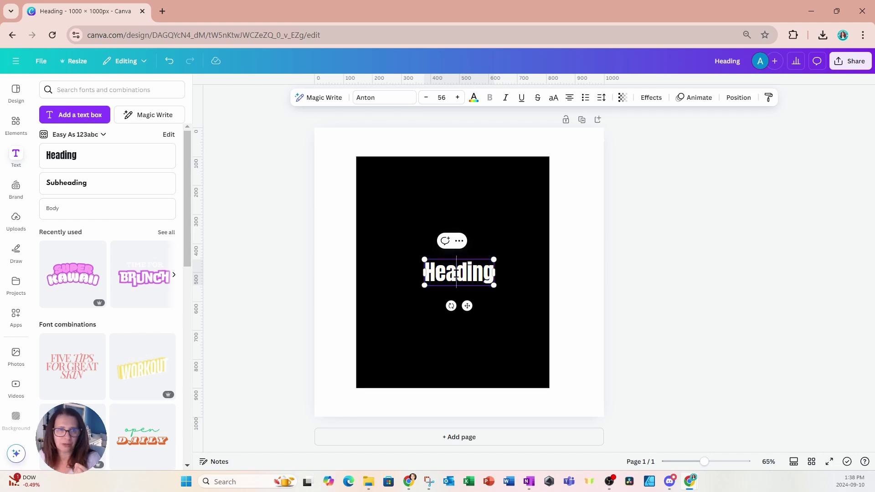
double_click(456, 273)
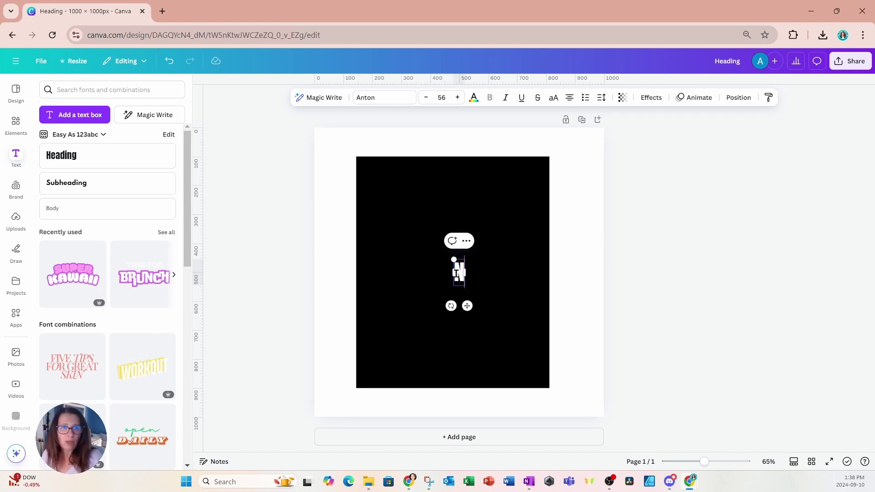
type("N")
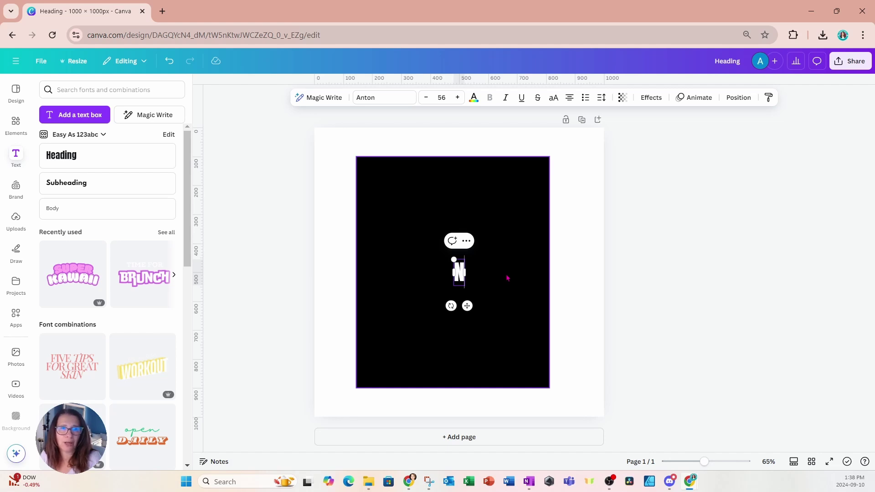
Enlarge the letter N to about font size 588 and centre it on the black rectangle
left_click_drag(454, 259, 365, 193)
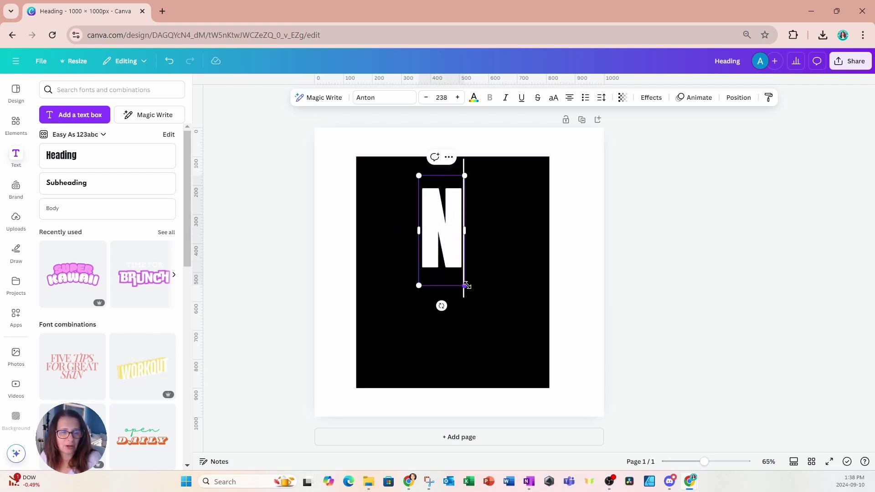
left_click_drag(466, 285, 524, 421)
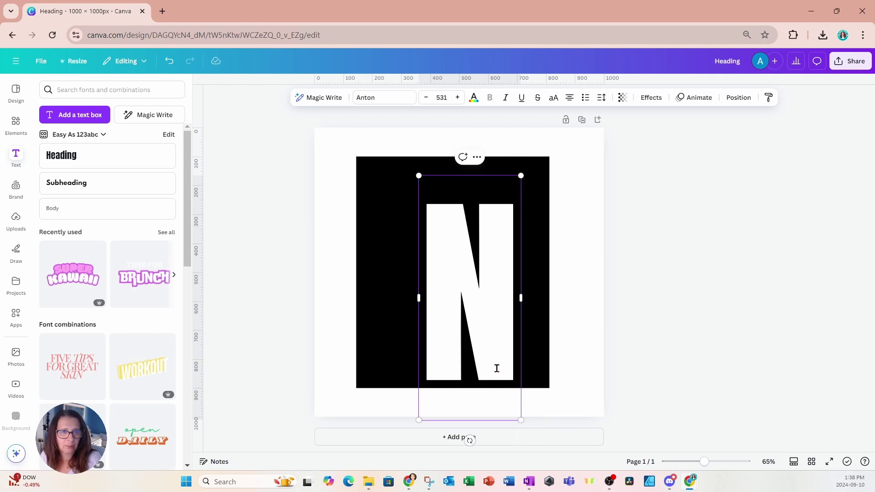
left_click(561, 338)
left_click_drag(504, 356, 483, 333)
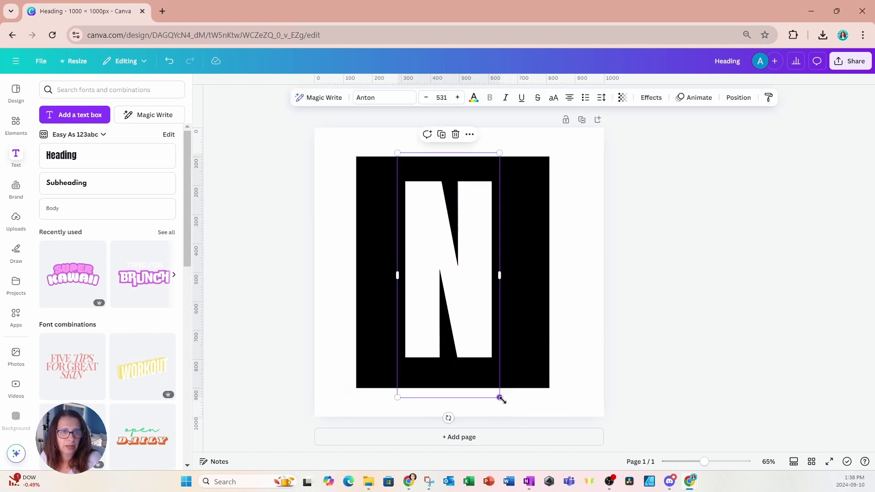
left_click_drag(500, 398, 511, 423)
left_click_drag(500, 365, 498, 357)
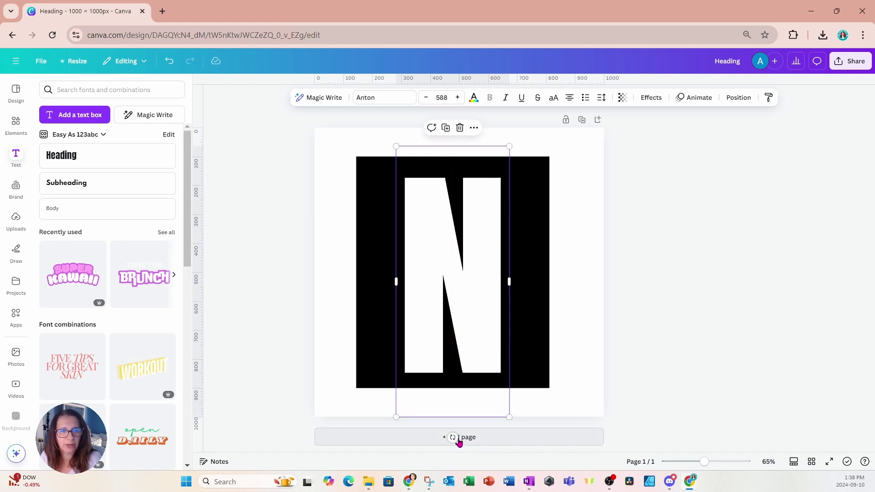
Tilt the letter N slightly clockwise on the black rectangle
left_click_drag(458, 441, 438, 437)
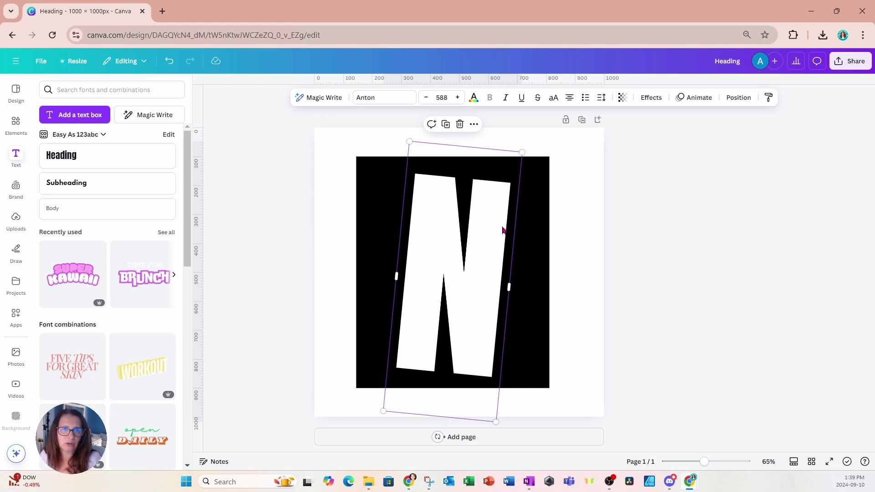
left_click(575, 210)
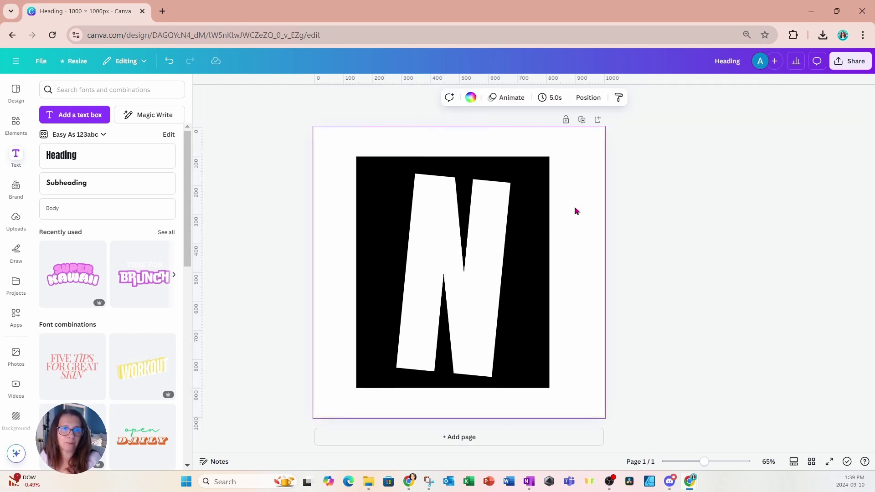
left_click(461, 270)
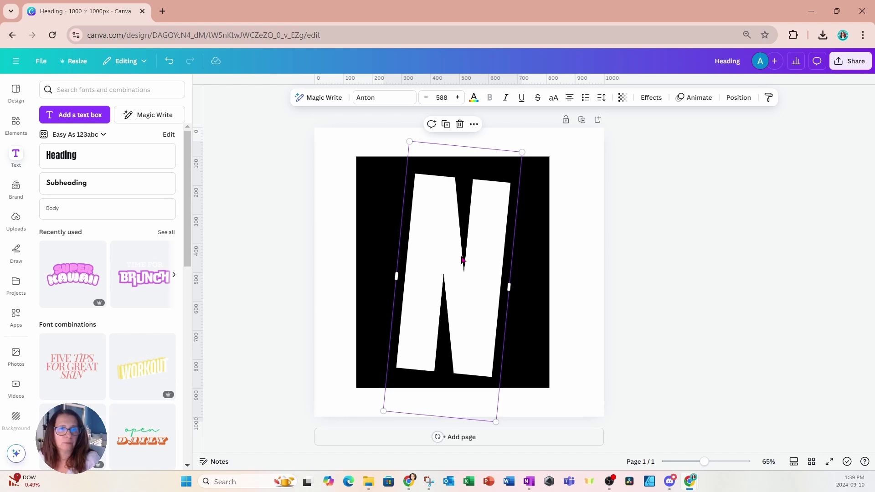
left_click(581, 199)
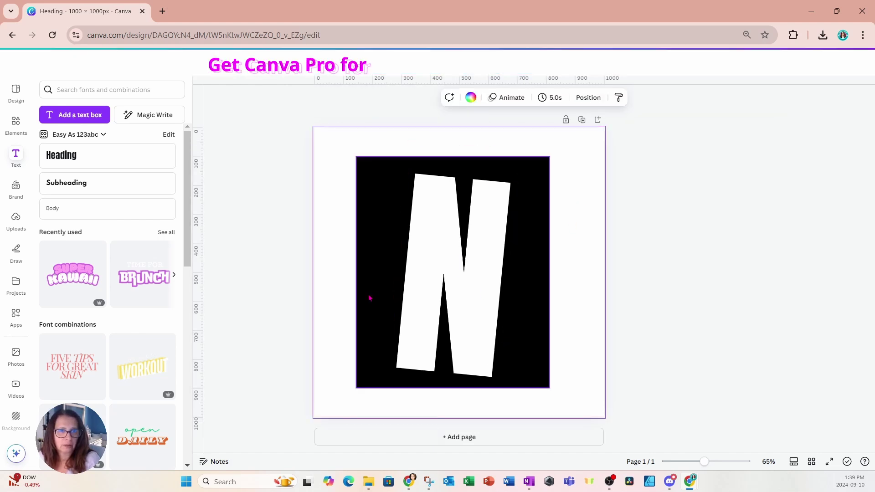
Duplicate the N page and change the copy's letter to a lowercase "e", enlarged to font size 667
left_click(581, 119)
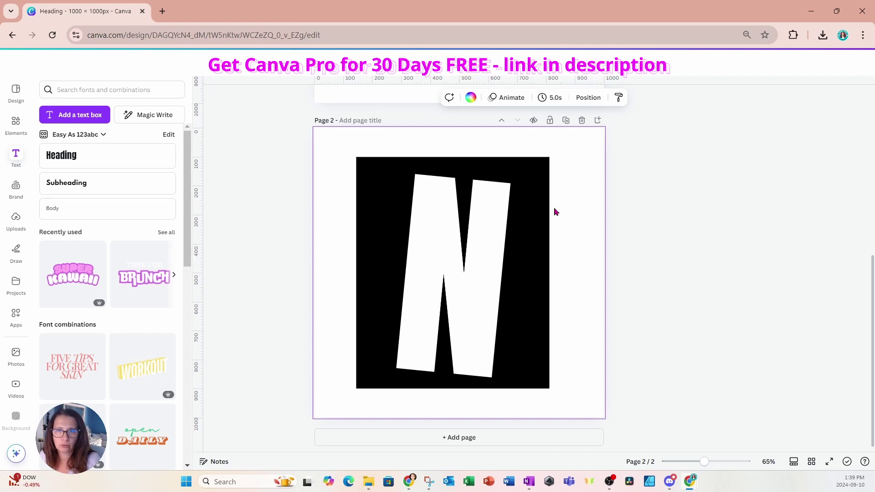
left_click(492, 299)
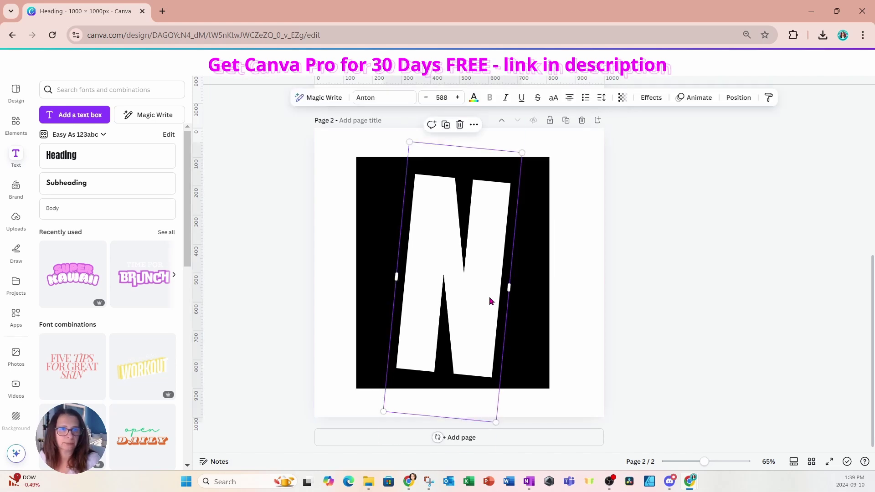
double_click(489, 297)
type("e")
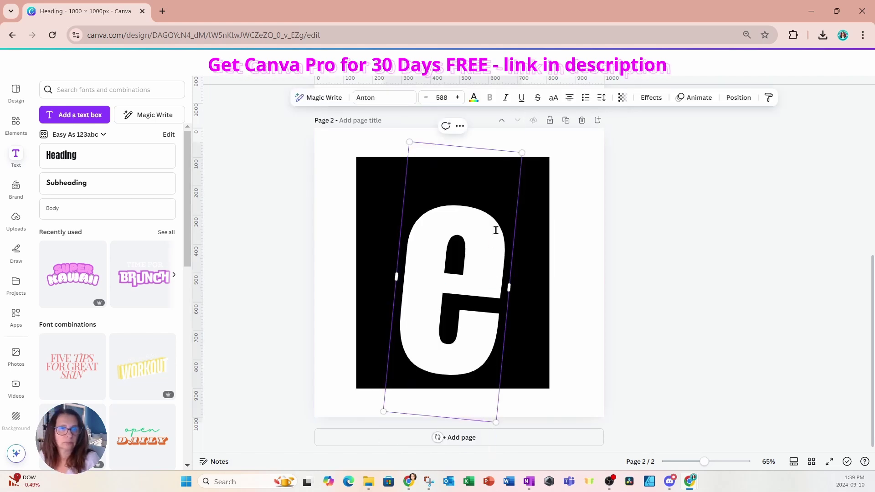
left_click_drag(524, 152, 536, 116)
Duplicate the "e" page, change the copy's letter to "W", and reposition the letter and rectangle so the W fits inside
left_click(565, 121)
double_click(506, 267)
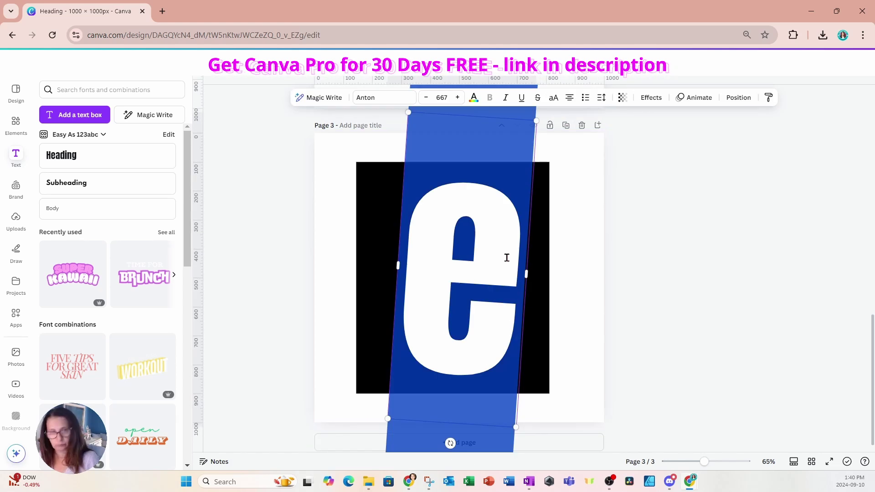
type("W")
left_click(383, 268)
left_click(530, 276, "shift")
left_click(530, 277)
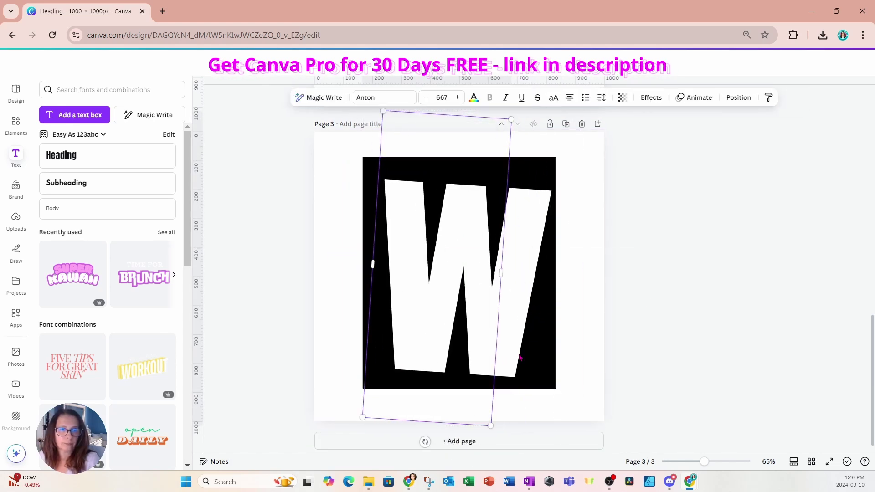
left_click(582, 156)
Duplicate the W page, change the copy's letter to a nearly upright "S", and narrow its rectangle to about 525 px wide
left_click(566, 124)
double_click(508, 250)
type("S")
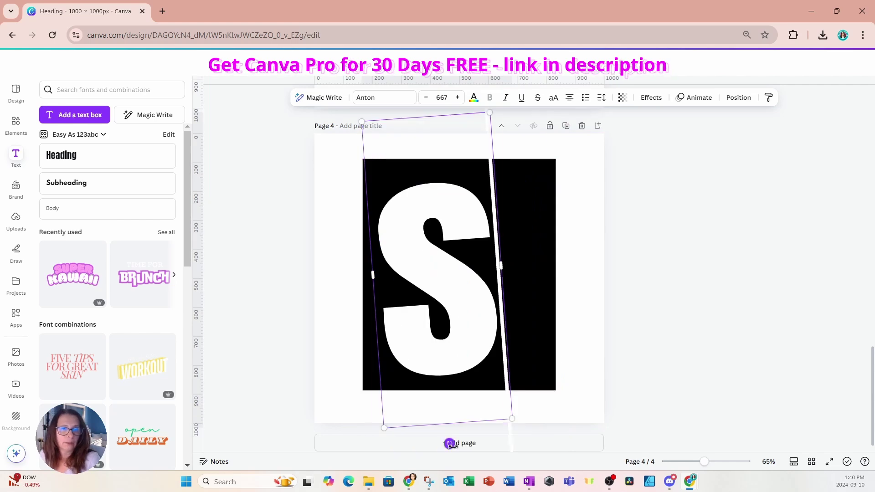
left_click(547, 283)
left_click_drag(555, 274, 513, 273)
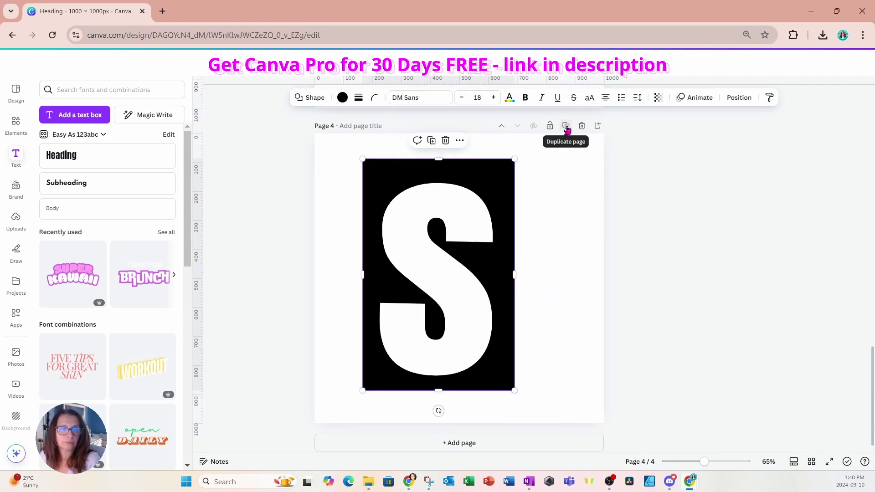
Duplicate the S page and change the copy's letter to a clockwise-tilted lowercase "p" at font size 581
left_click(460, 322)
scroll(461, 322, "up", 5)
scroll(461, 323, "down", 5)
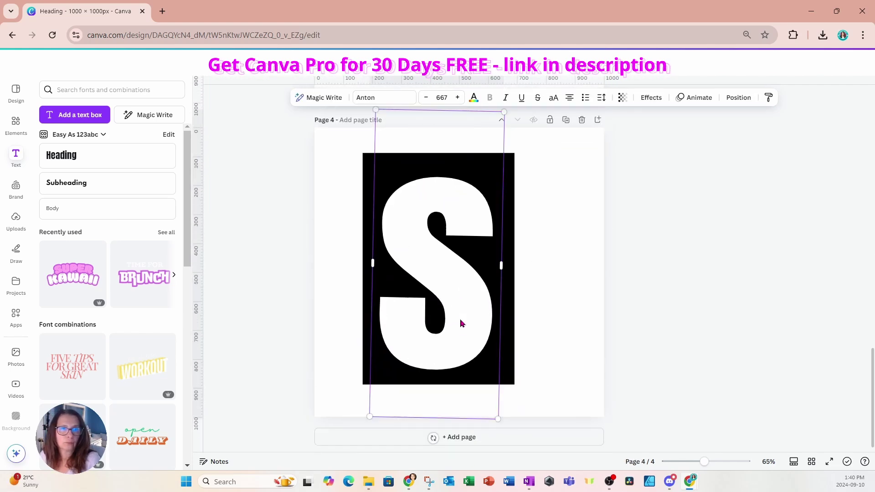
left_click(565, 119)
double_click(438, 268)
type("p")
left_click_drag(498, 419, 469, 387)
left_click_drag(504, 253, 440, 295)
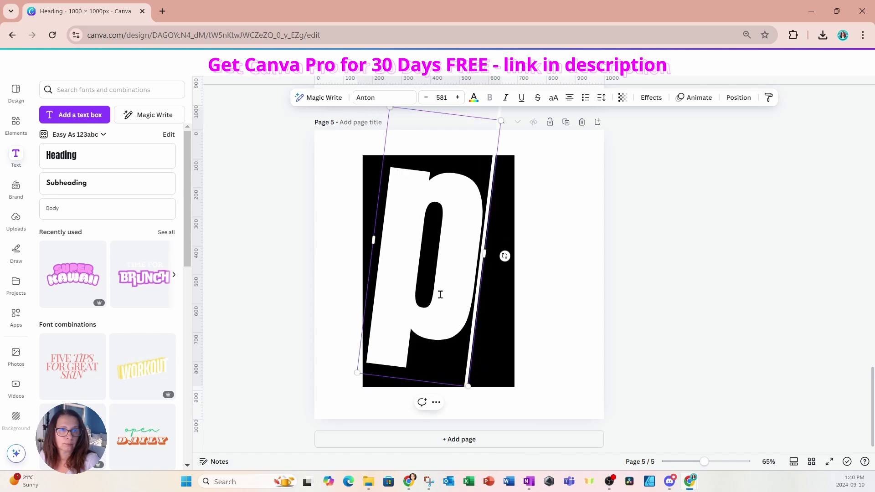
Duplicate the p page, change the copy's letter to a lowercase "a", and tilt it slightly counterclockwise
left_click(566, 121)
double_click(457, 297)
type("a")
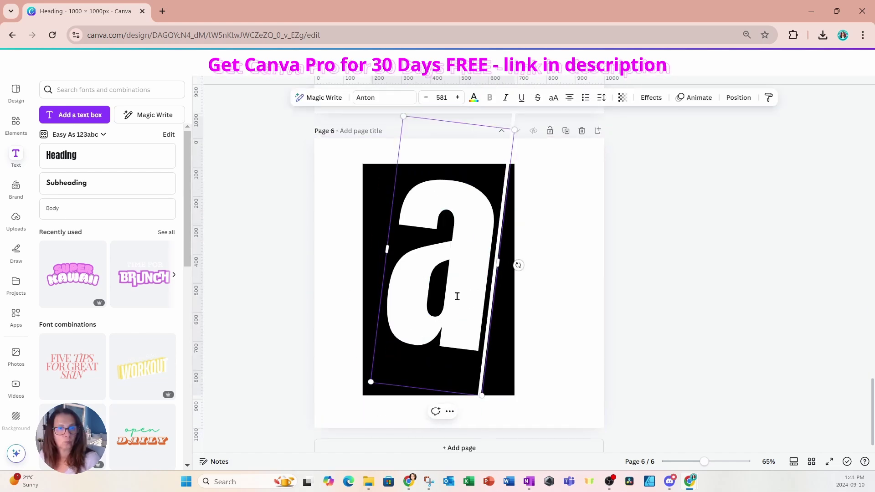
left_click_drag(518, 265, 521, 254)
Duplicate the "a" page and change the copy's letter to a lowercase "r" at font size 645, tilted 5° clockwise
left_click(565, 131)
double_click(484, 257)
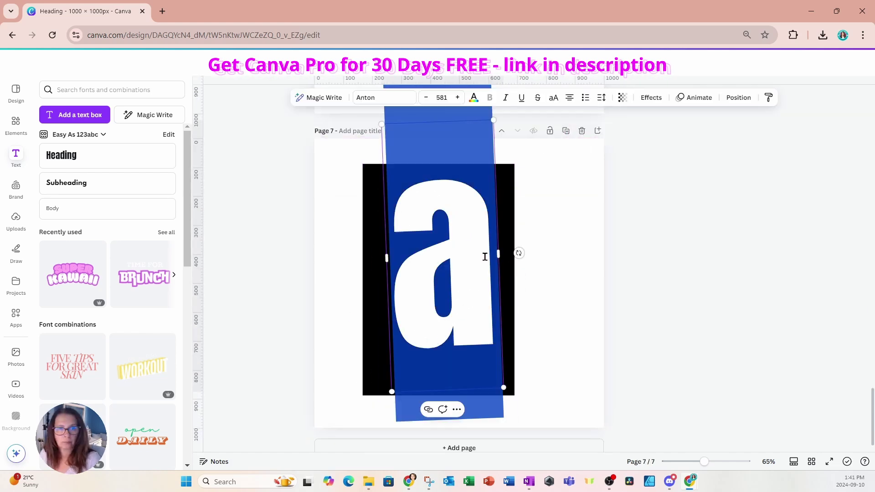
type("r")
left_click_drag(498, 397, 502, 419)
left_click_drag(445, 433, 433, 439)
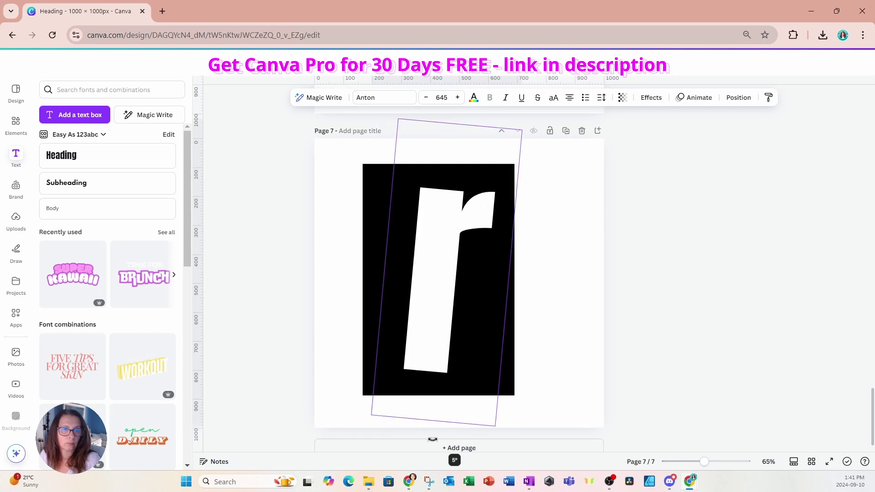
left_click(571, 285)
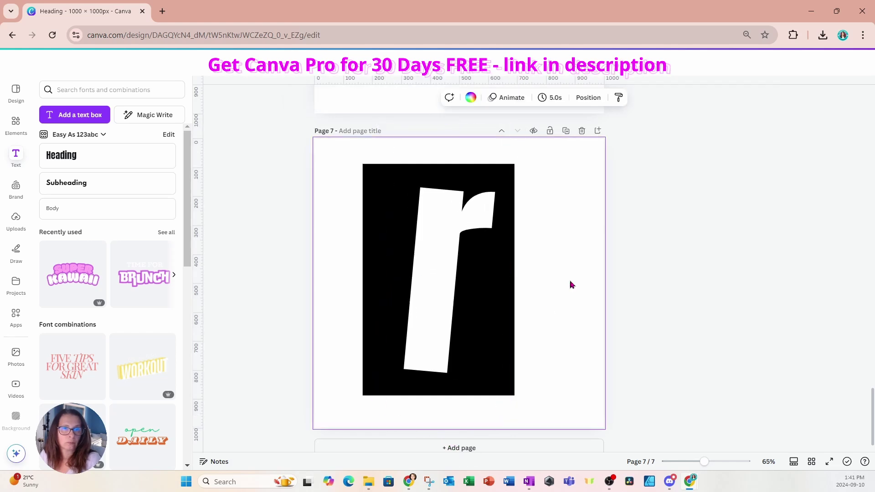
Show the page thumbnails and narrow the N page's black rectangle from both sides to fit the letter more closely
left_click(794, 463)
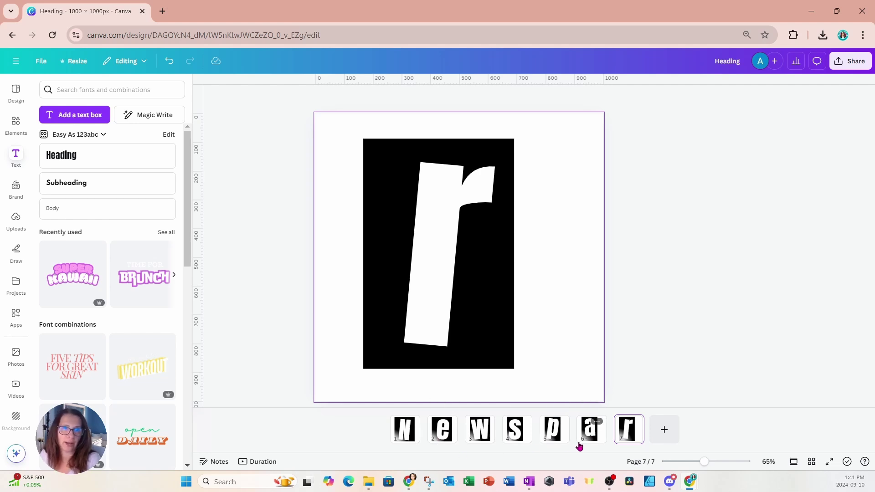
left_click(404, 428)
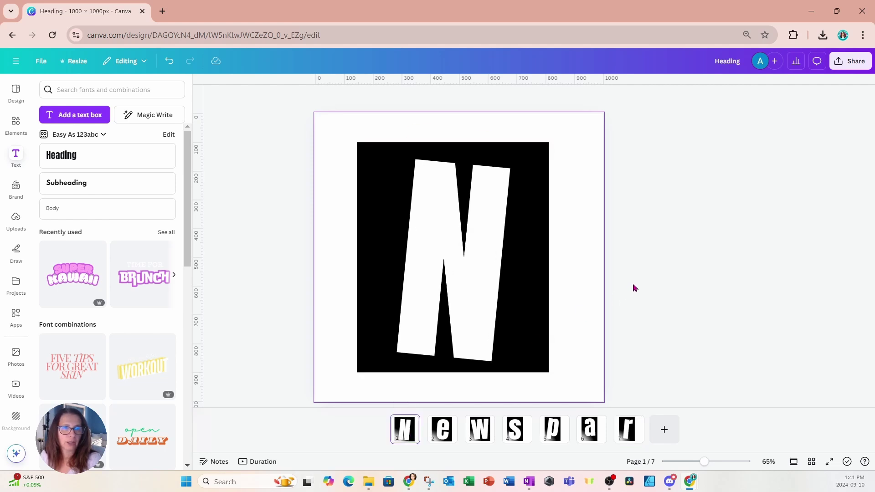
left_click(381, 271)
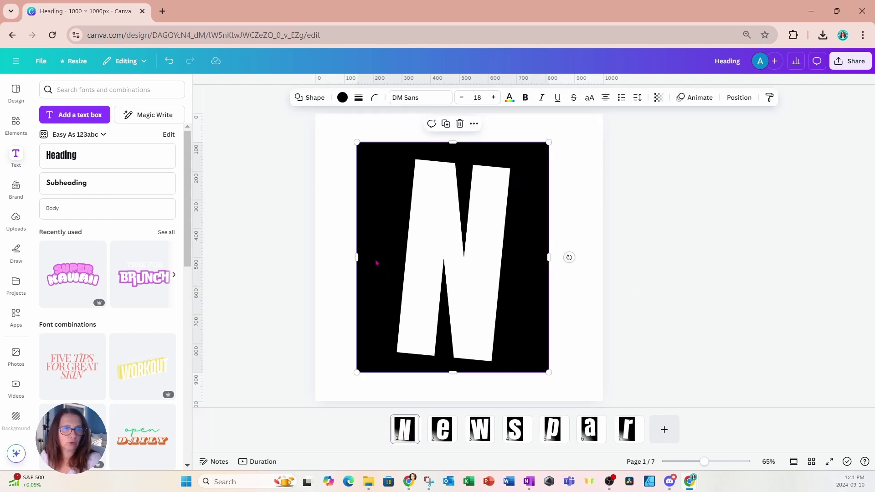
left_click_drag(358, 255, 374, 256)
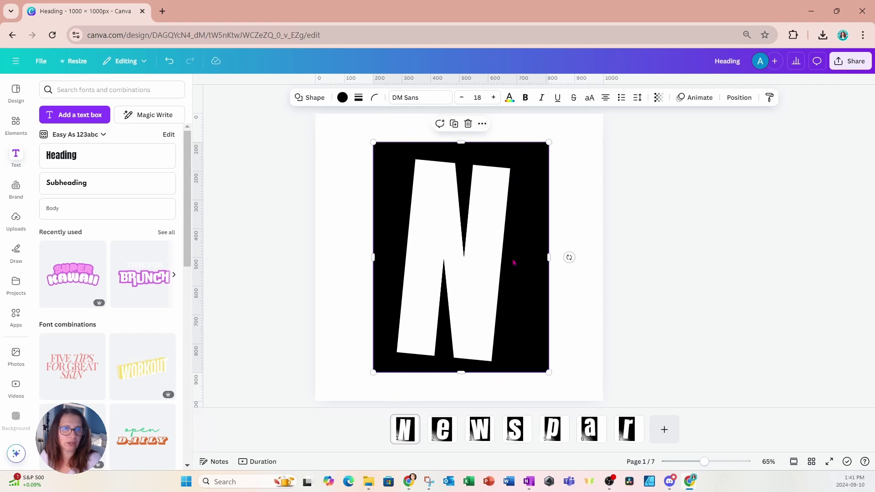
left_click_drag(547, 260, 535, 260)
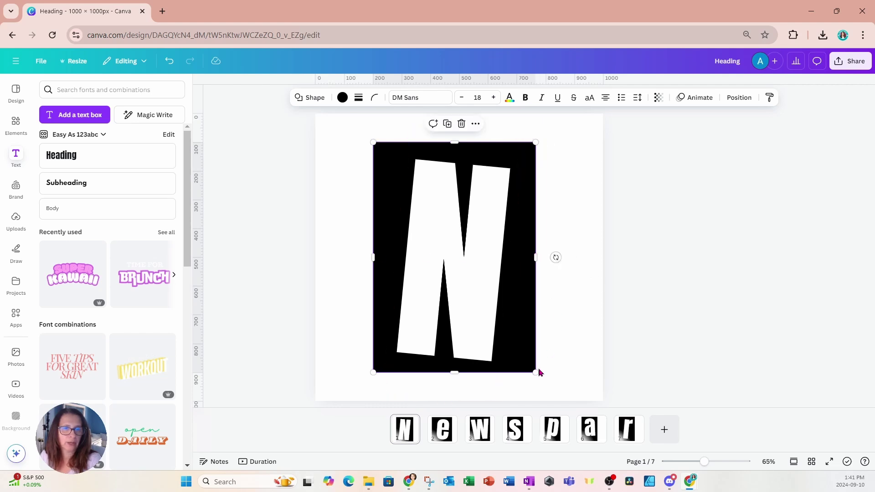
Narrow the black rectangle on the "e" page from its left edge to about 585 px wide
left_click(454, 431)
left_click(382, 273)
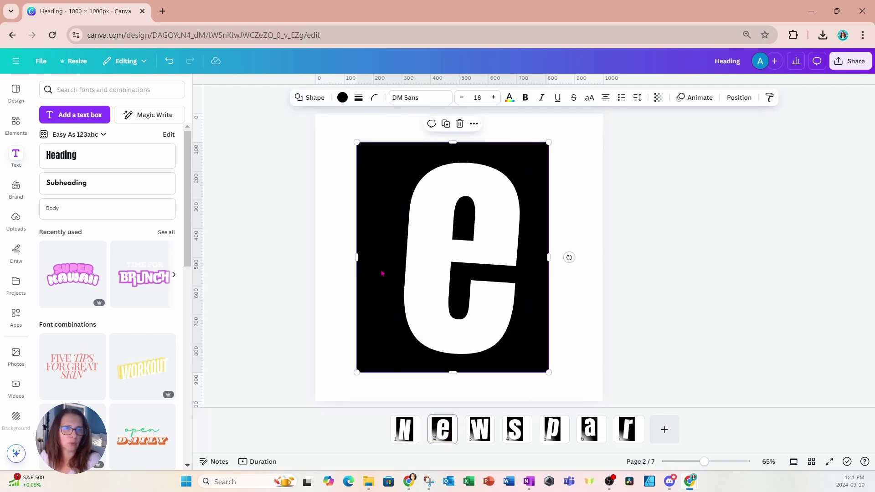
left_click_drag(359, 256, 382, 256)
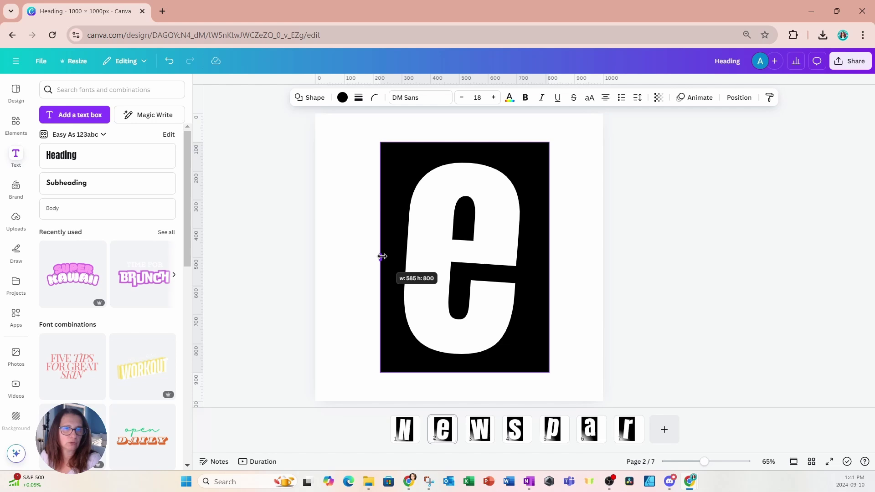
Check the W, S and p pages, and trim the left edge of the "a" page's black rectangle closer to the letter
left_click(480, 431)
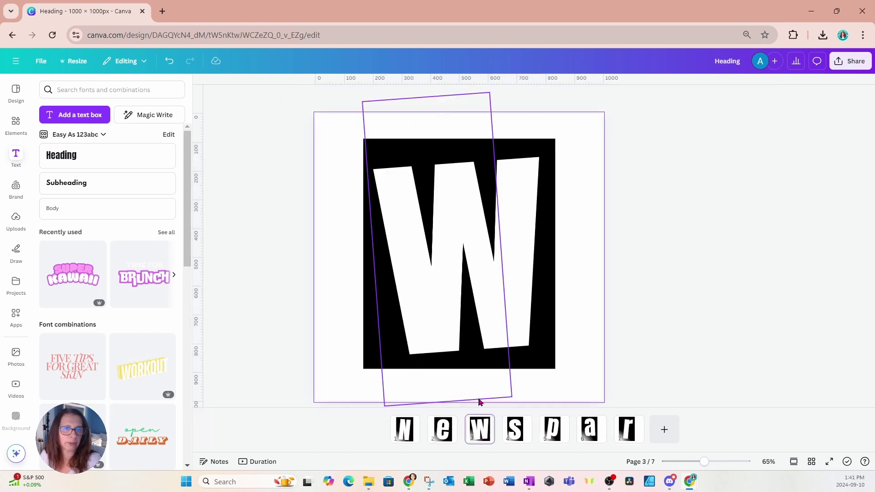
left_click(516, 429)
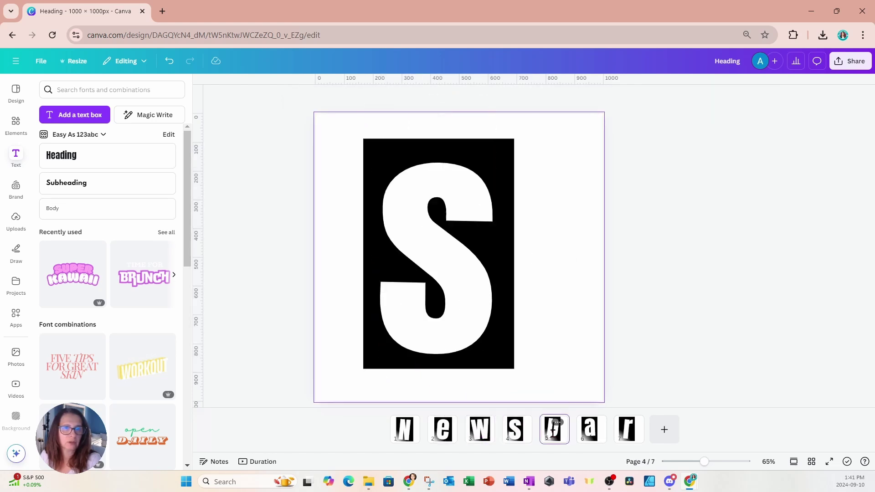
left_click(554, 430)
left_click(588, 433)
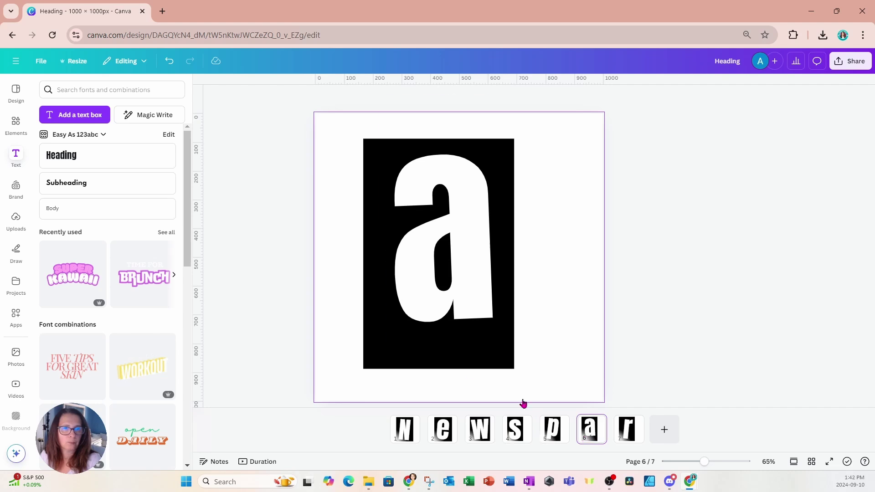
left_click(378, 342)
left_click_drag(362, 254, 375, 253)
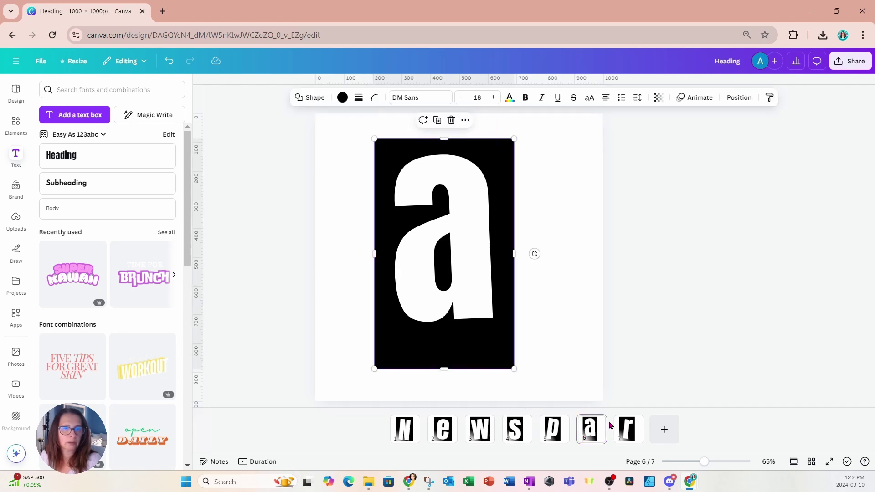
Trim the left edge of the "r" page's black rectangle closer to the letter
left_click(626, 432)
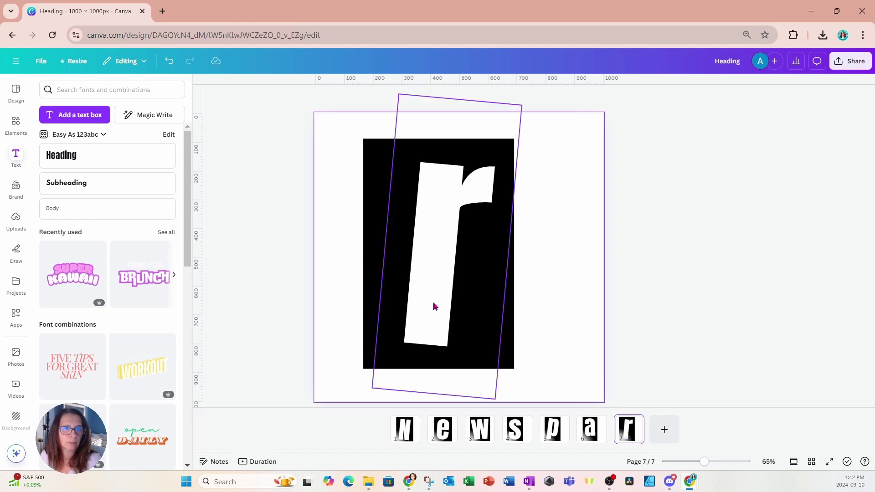
left_click(375, 278)
left_click_drag(363, 254, 376, 254)
left_click(368, 330)
On the S page, enlarge the letter and rectangle together to about 553 px wide and move them to the page's center
left_click(403, 429)
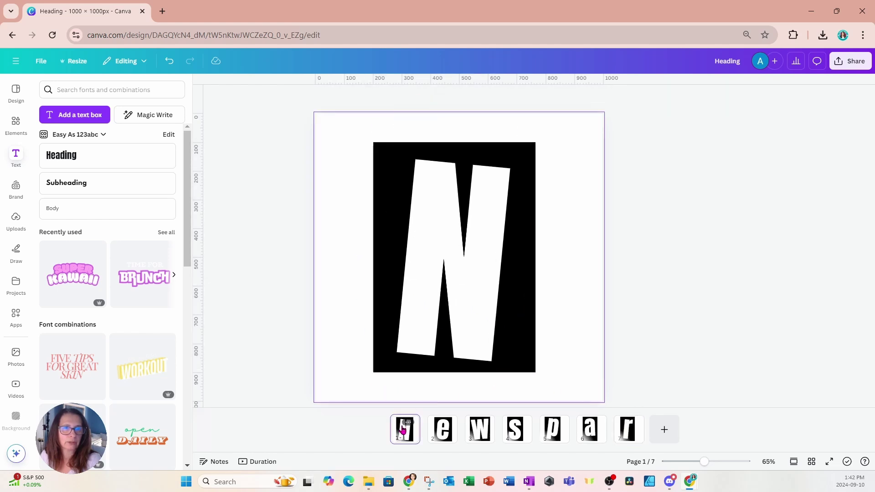
left_click(442, 429)
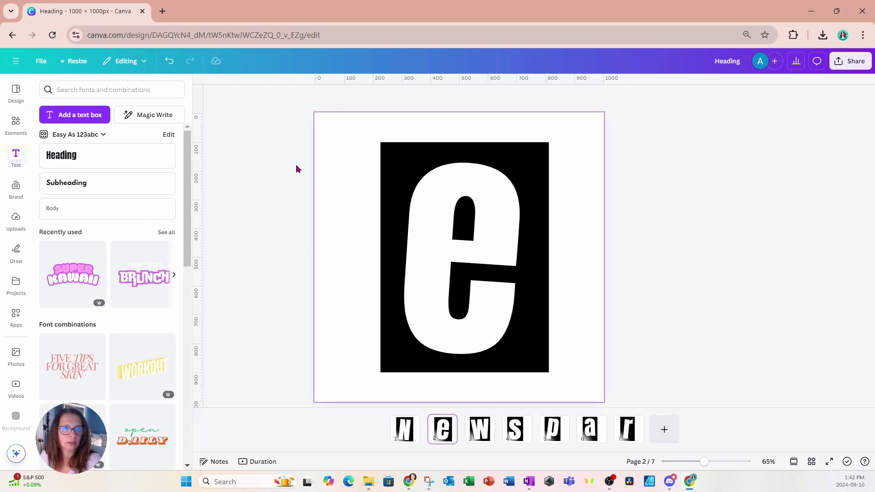
left_click(484, 430)
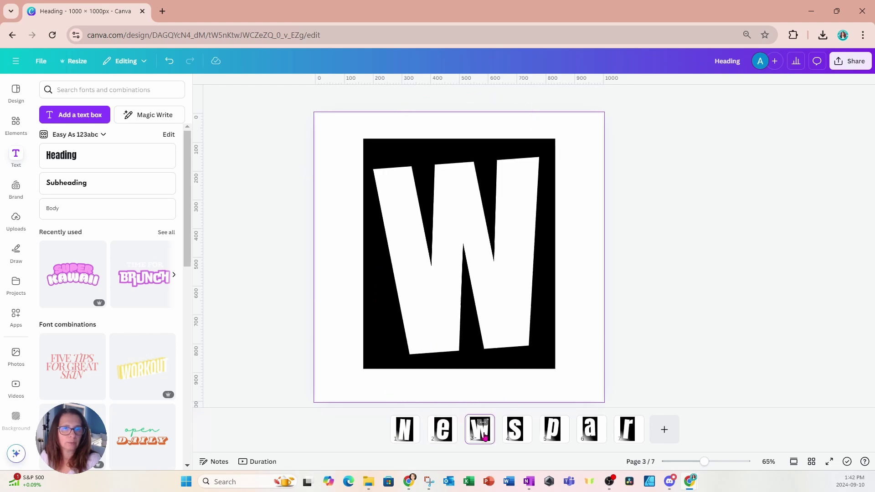
left_click(514, 433)
left_click_drag(298, 150, 537, 399)
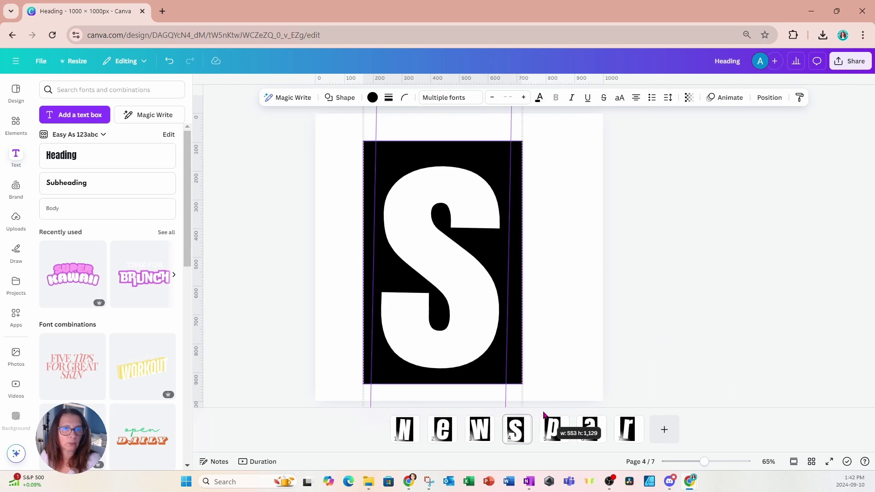
left_click_drag(486, 357, 496, 351)
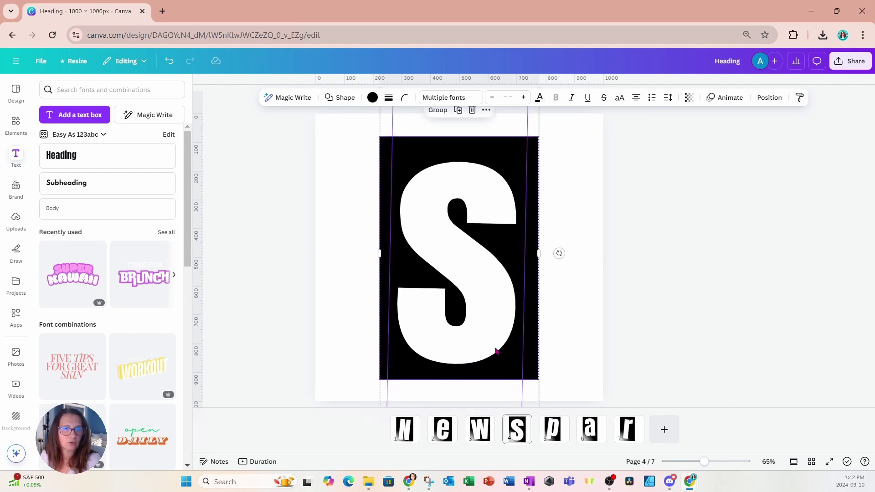
Center the letter and its rectangle together on the p page, and do the same on the "a" page
left_click(553, 431)
left_click_drag(305, 153, 495, 303)
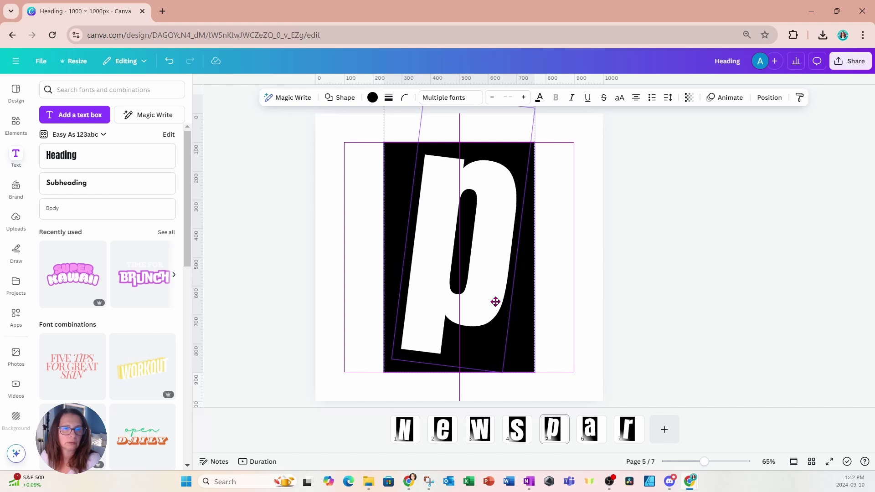
left_click(591, 424)
left_click_drag(294, 175, 715, 348)
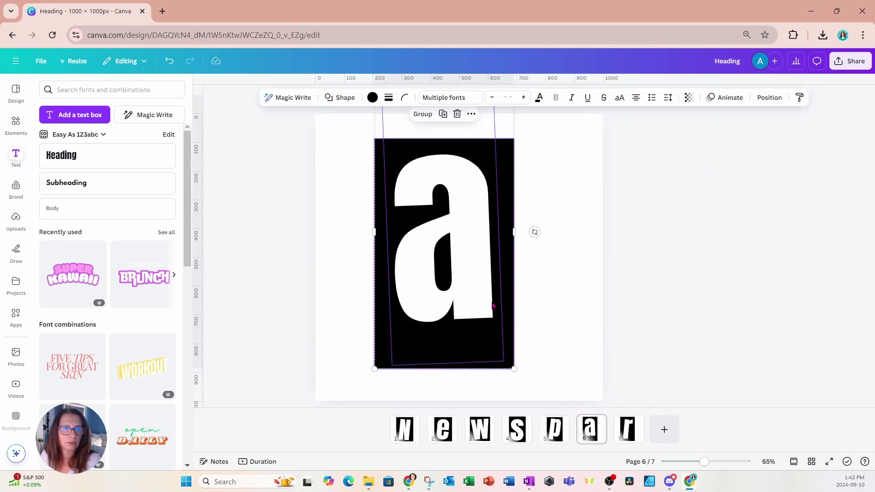
left_click_drag(492, 302, 509, 308)
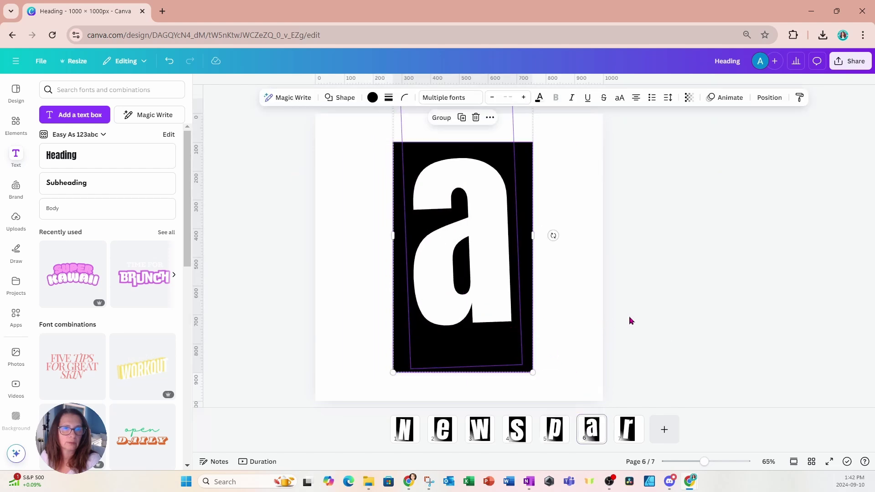
Enlarge the letter "a" to font size 652 and reposition it inside its black rectangle
left_click(504, 307)
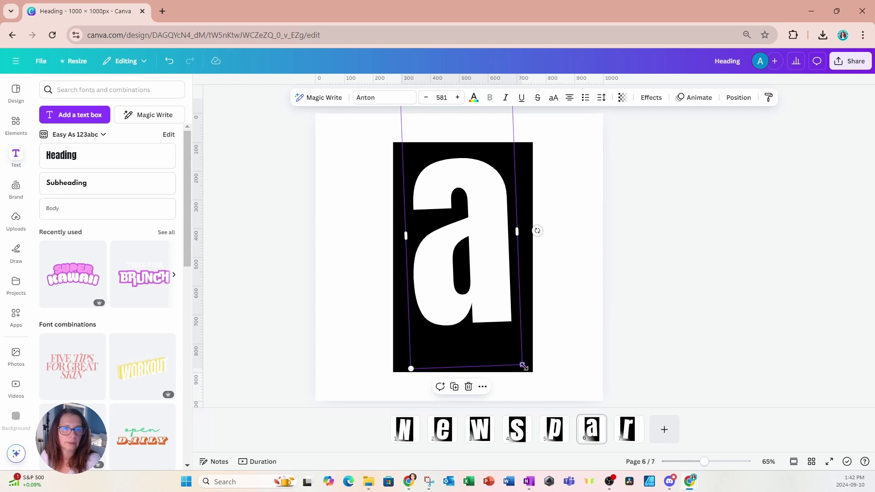
left_click_drag(524, 366, 537, 396)
left_click_drag(518, 342, 510, 338)
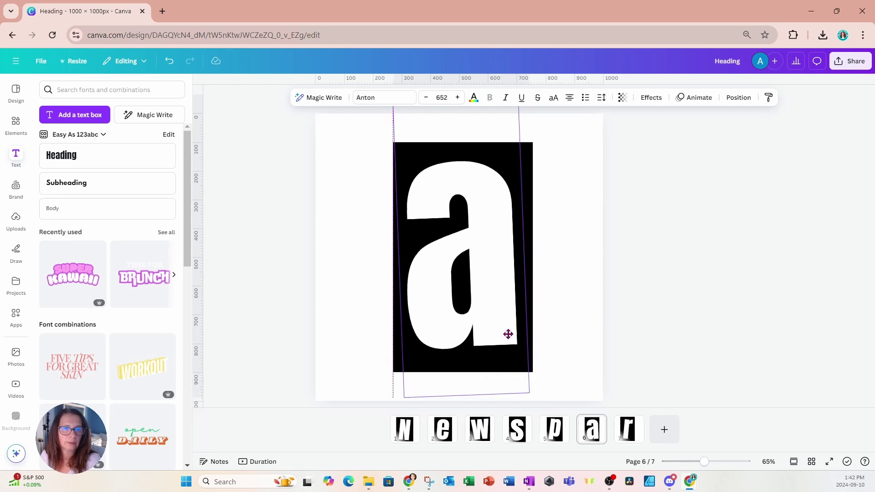
On the "r" page, move the letter and rectangle together to the center of the page
left_click(632, 436)
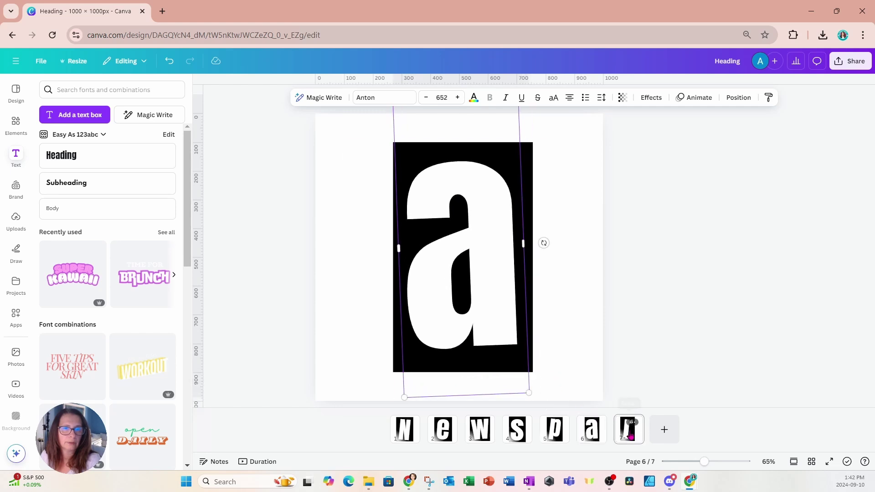
left_click_drag(281, 158, 651, 345)
left_click_drag(492, 328, 509, 329)
On the N page, search the elements for "grunge" and add the first speckled texture graphic
left_click(404, 435)
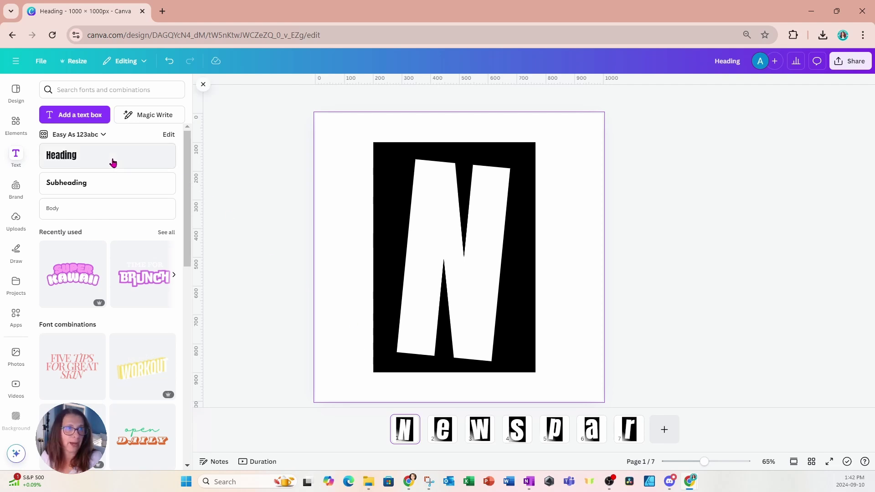
left_click(14, 131)
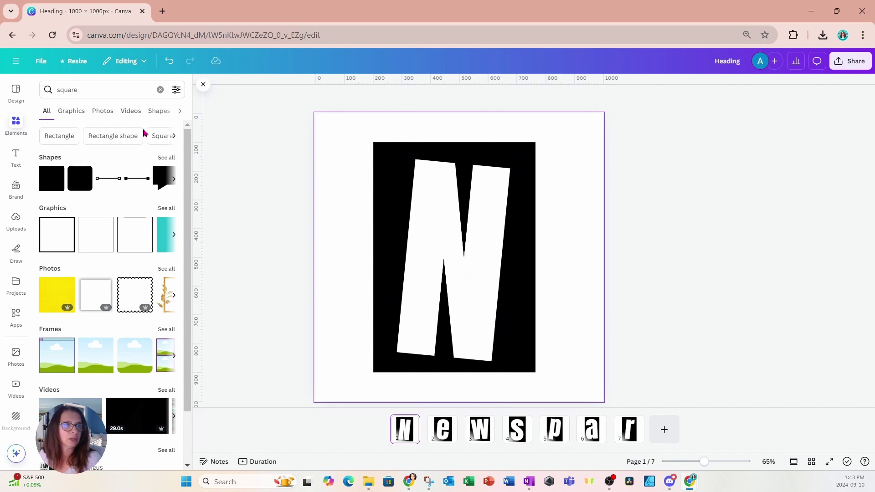
left_click_drag(92, 91, 52, 91)
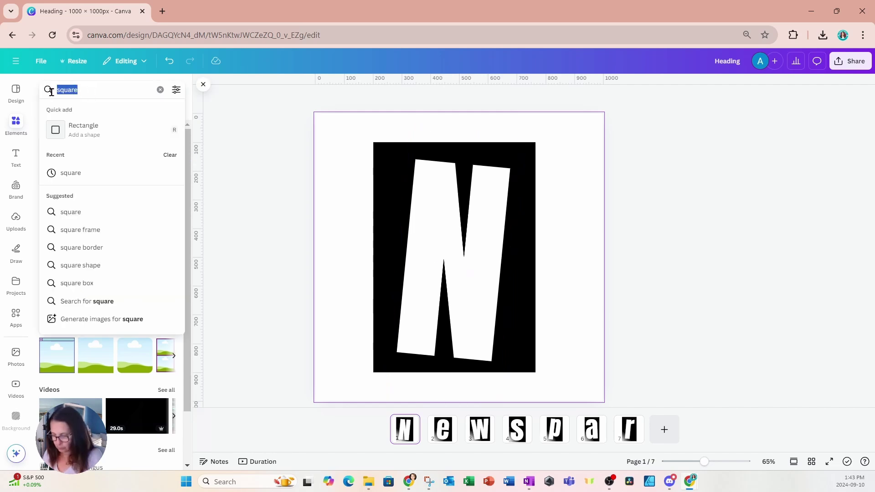
type("grunge")
key("Return")
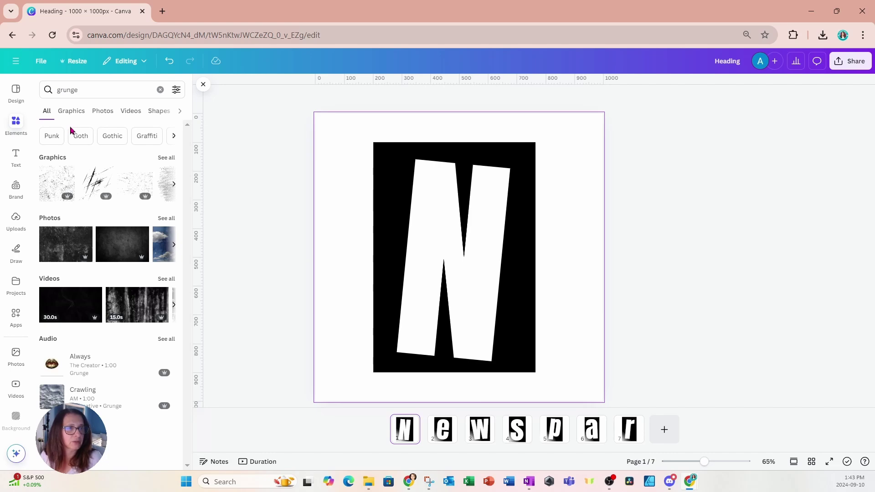
left_click(57, 183)
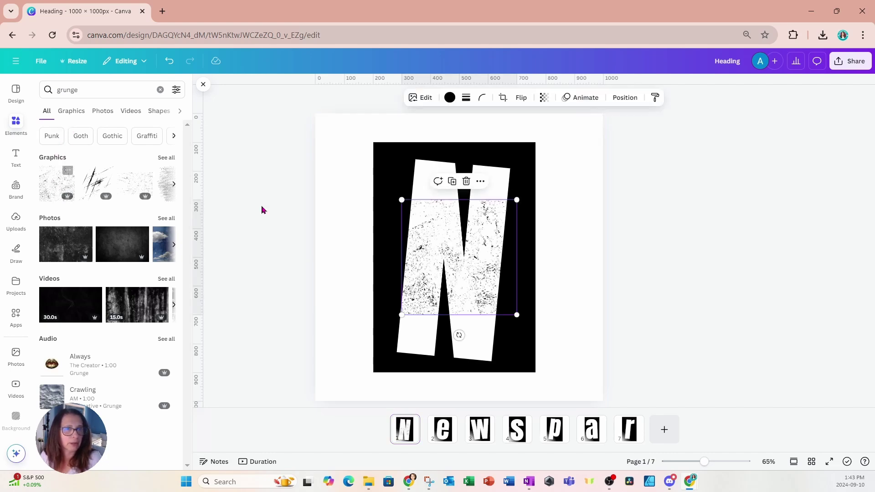
Enlarge the grunge texture and position it so it covers the whole N and its black rectangle
left_click_drag(399, 198, 328, 129)
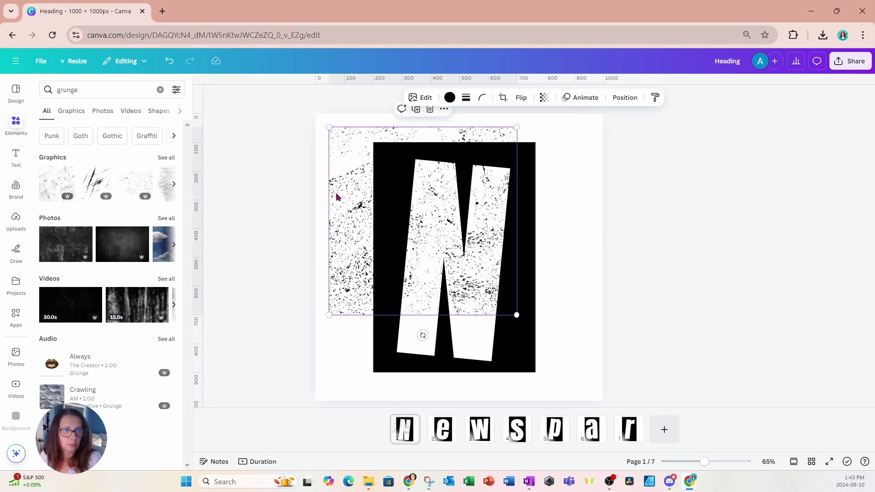
left_click_drag(336, 196, 370, 198)
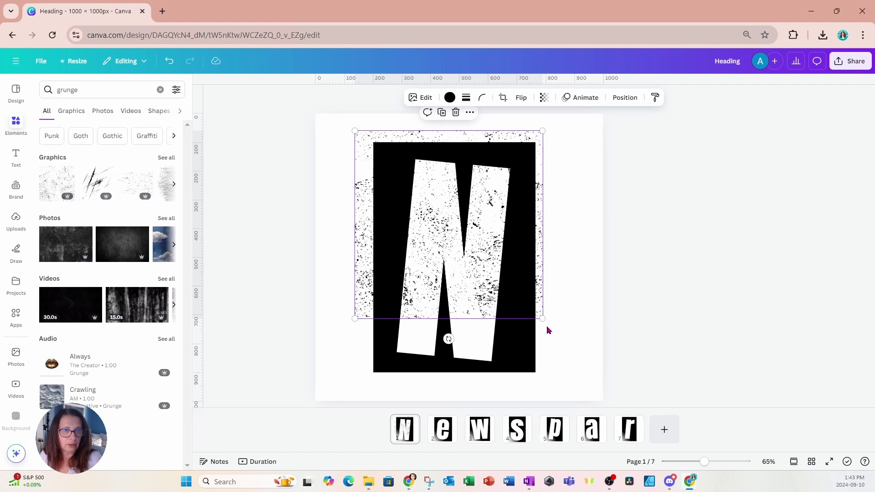
left_click_drag(542, 318, 574, 410)
left_click_drag(574, 363, 559, 359)
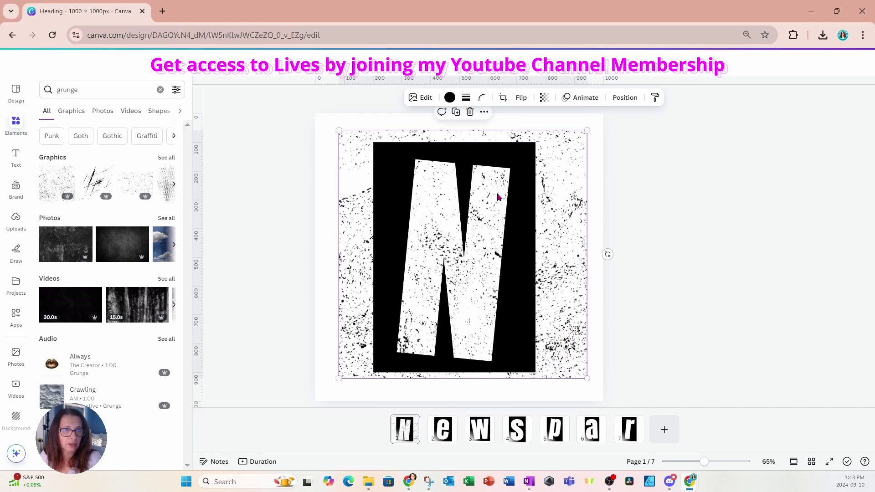
Recolor the N page's grunge texture white and apply an Outline shadow effect with size 5
left_click(449, 99)
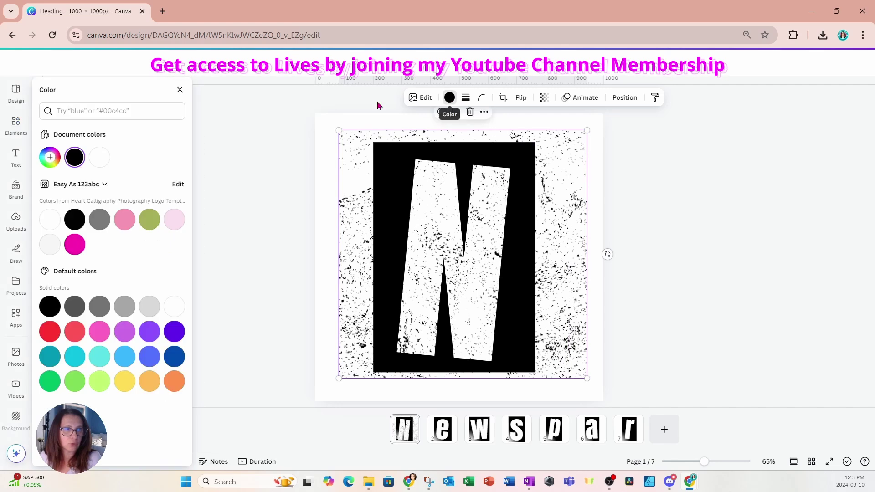
left_click(54, 222)
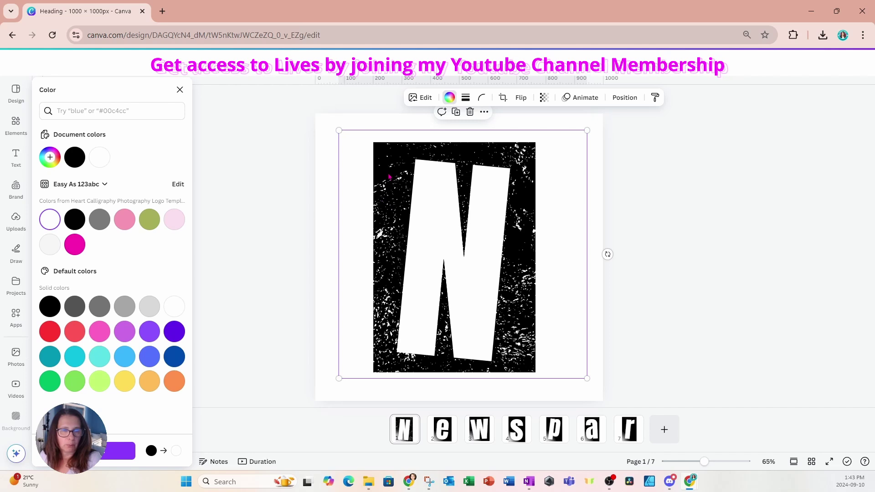
left_click(422, 101)
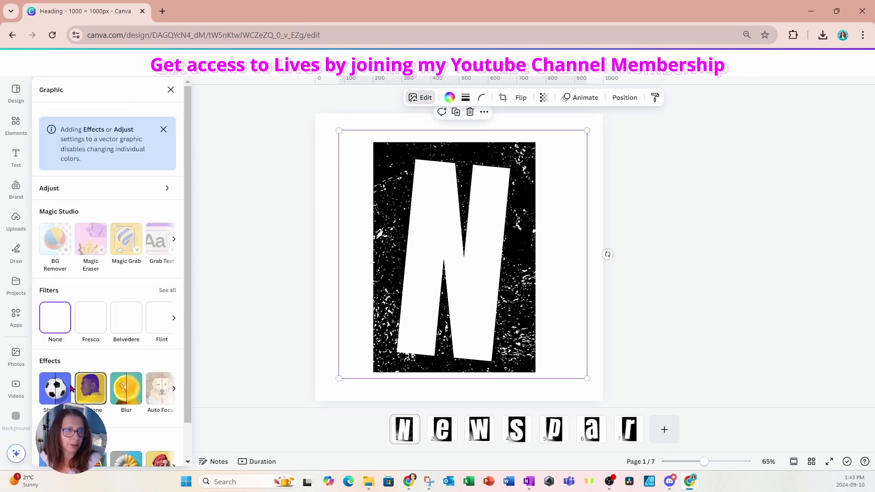
left_click(58, 395)
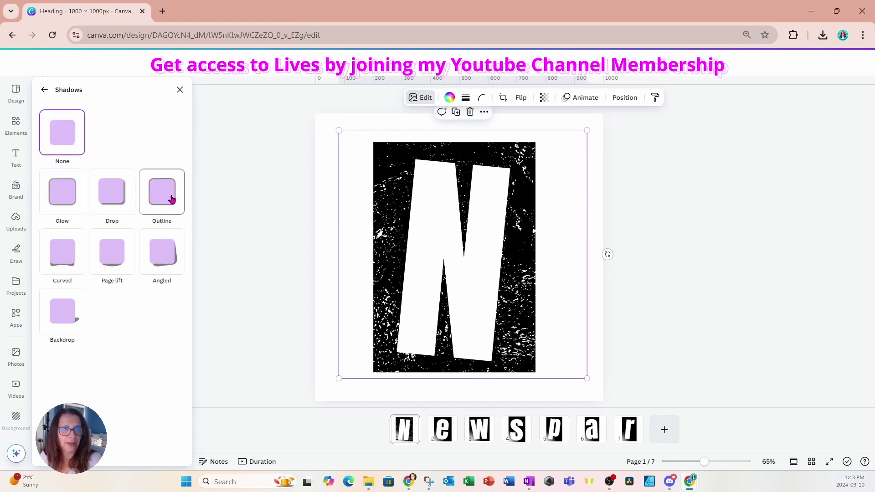
left_click(172, 199)
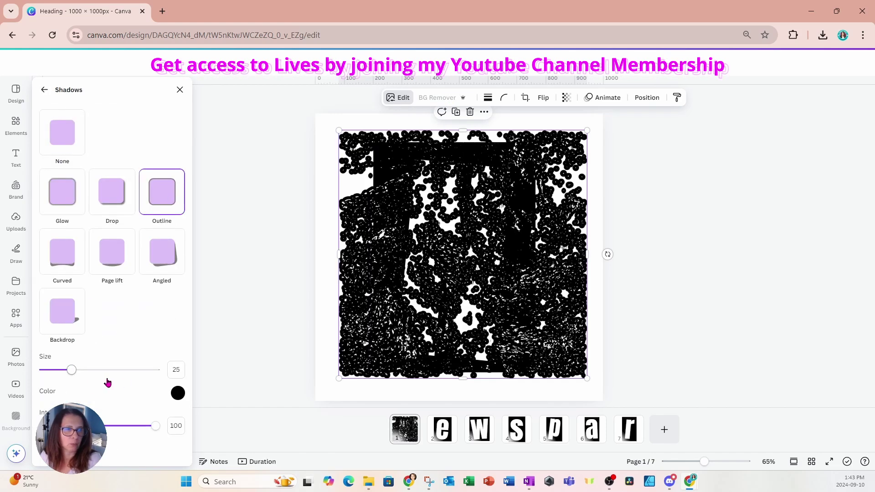
left_click_drag(72, 371, 48, 373)
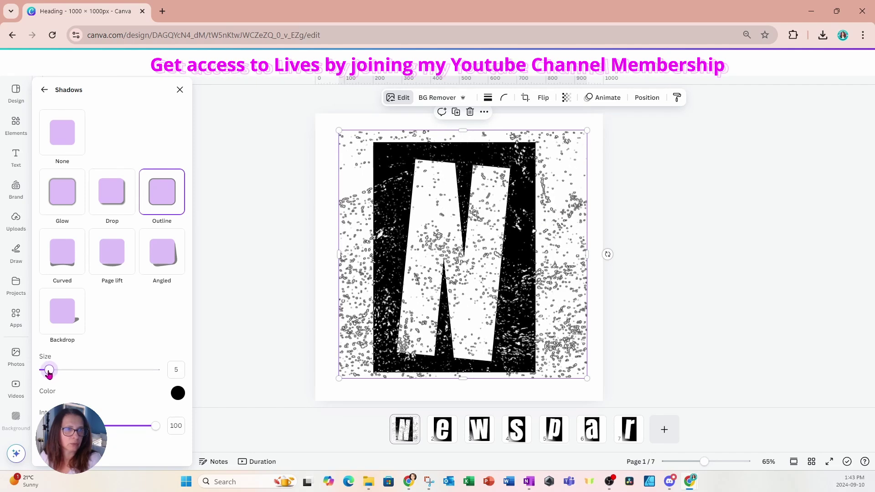
Set the color of the grunge texture's outline effect to white (#FFFFFF)
left_click(177, 393)
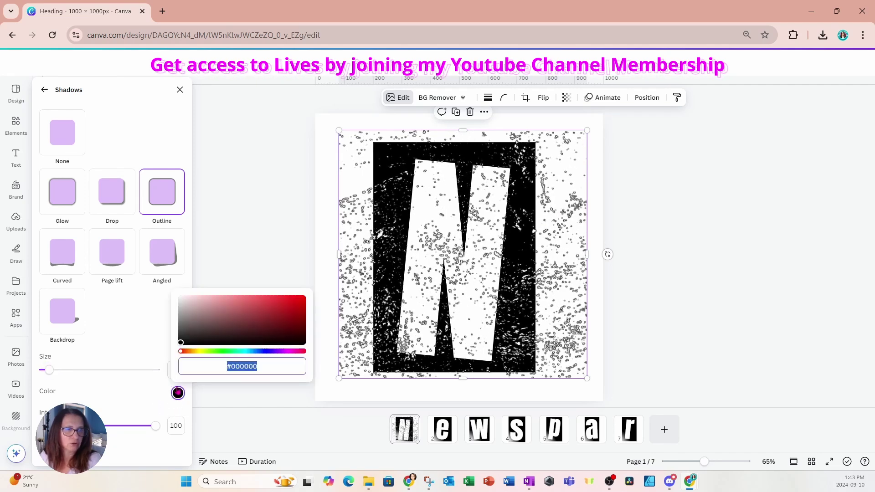
left_click_drag(179, 346, 174, 297)
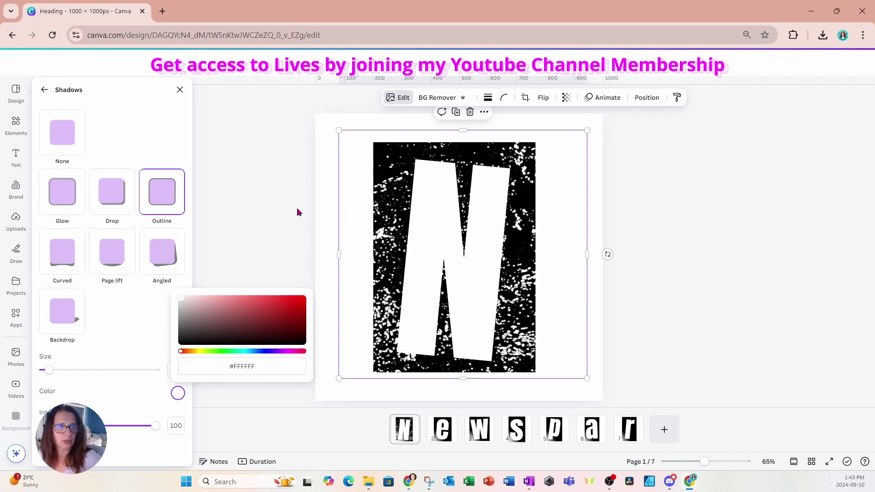
key("Escape")
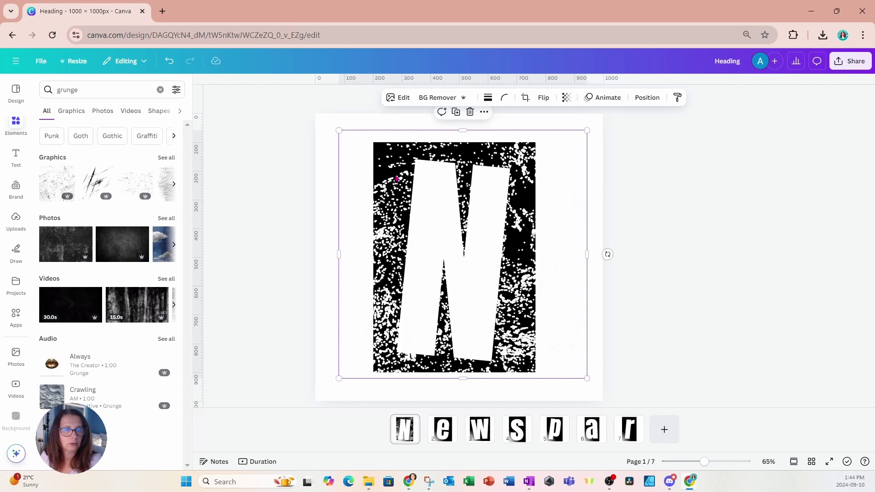
Reduce the size of the grunge texture's Outline shadow effect to 2
left_click(402, 102)
left_click(52, 319)
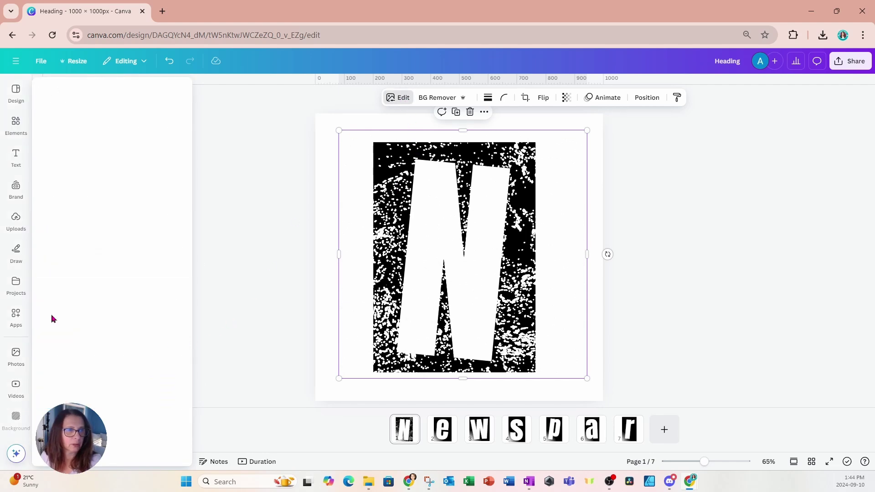
left_click(49, 370)
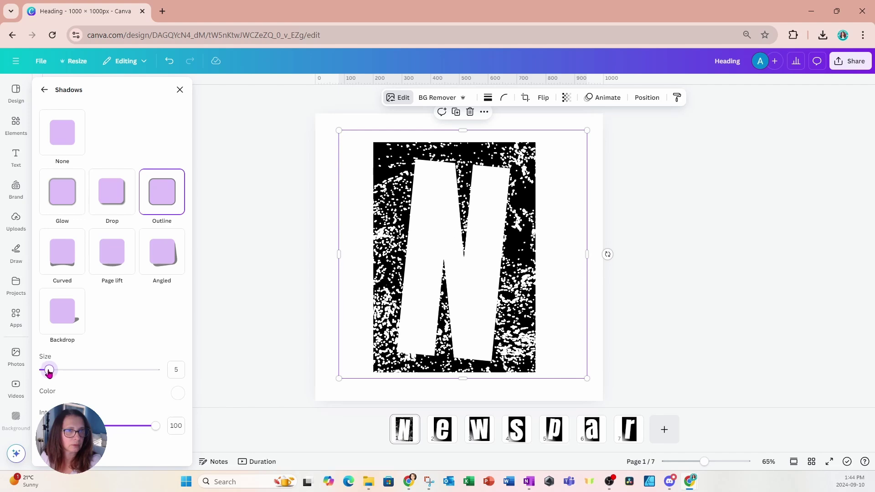
left_click_drag(50, 370, 46, 370)
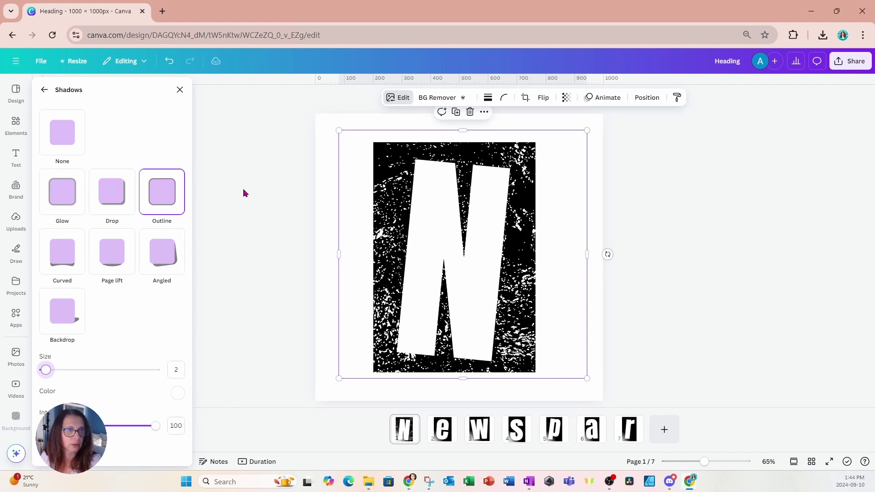
key("Escape")
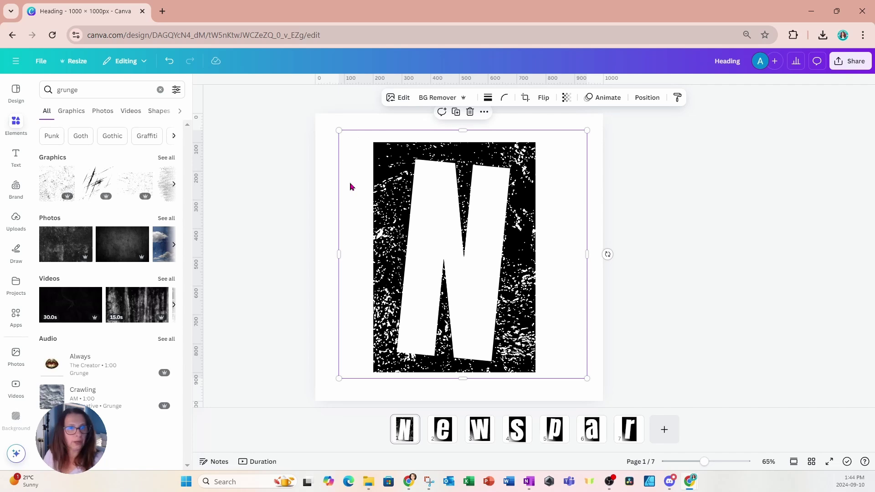
Paste a copy of the outlined white grunge texture onto both the s page and the a page
left_click(522, 436)
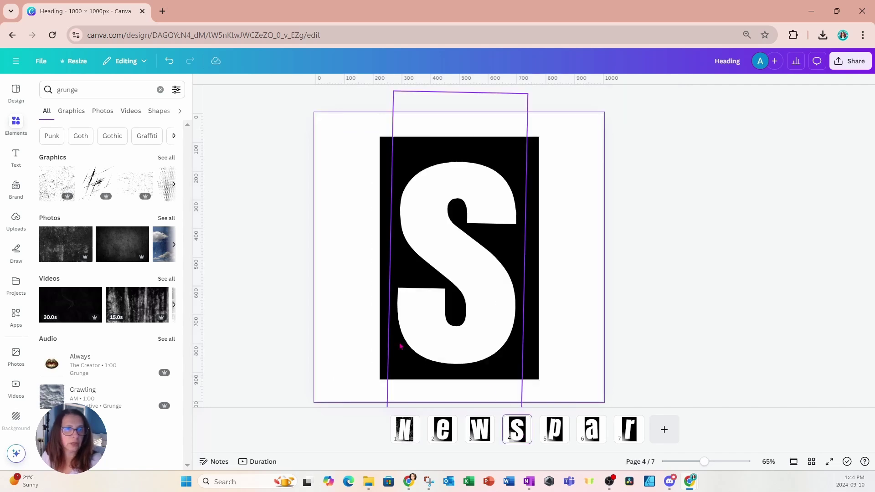
left_click(351, 343)
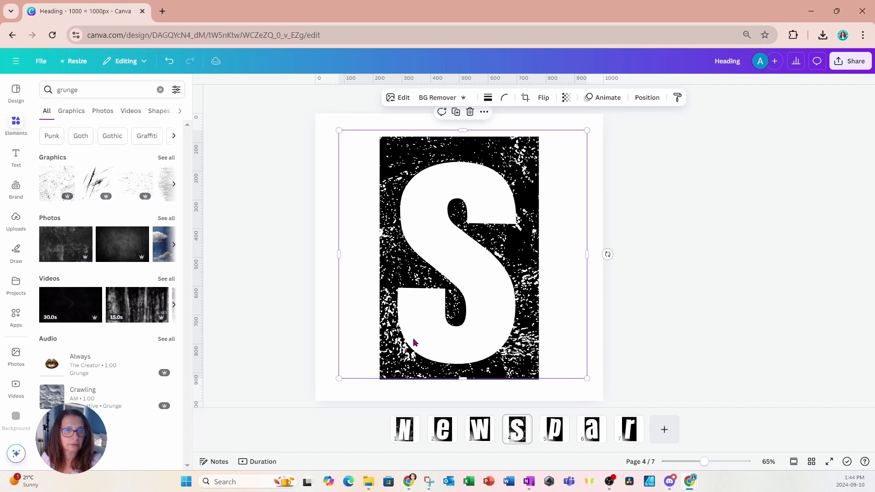
right_click(599, 418)
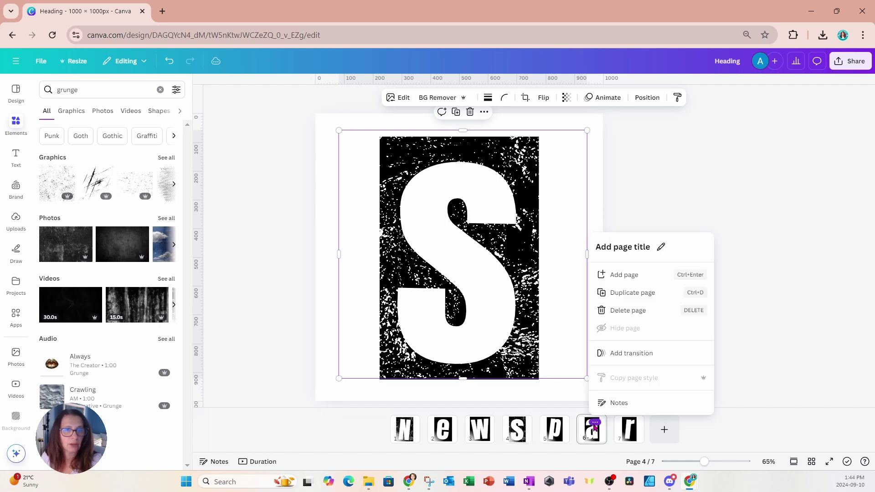
left_click(562, 279)
key("ctrl+v")
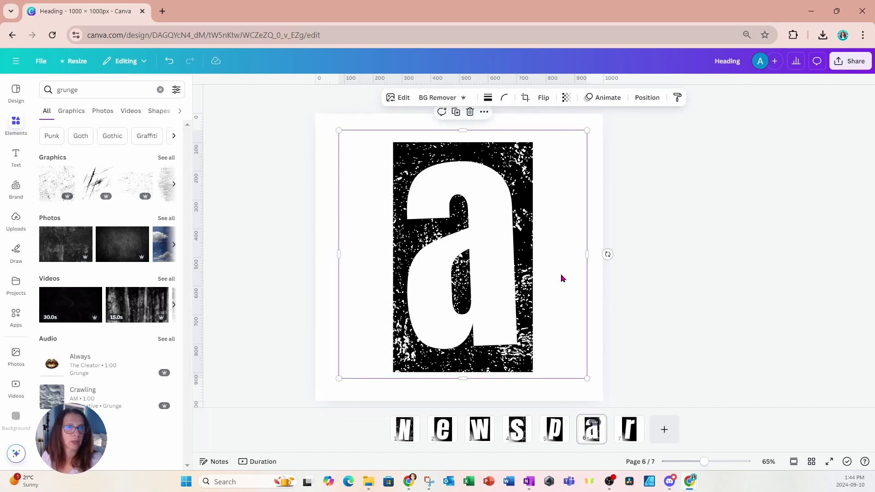
On the w page, add the first speckled grunge graphic and enlarge it to cover the letter and its black rectangle
left_click(447, 440)
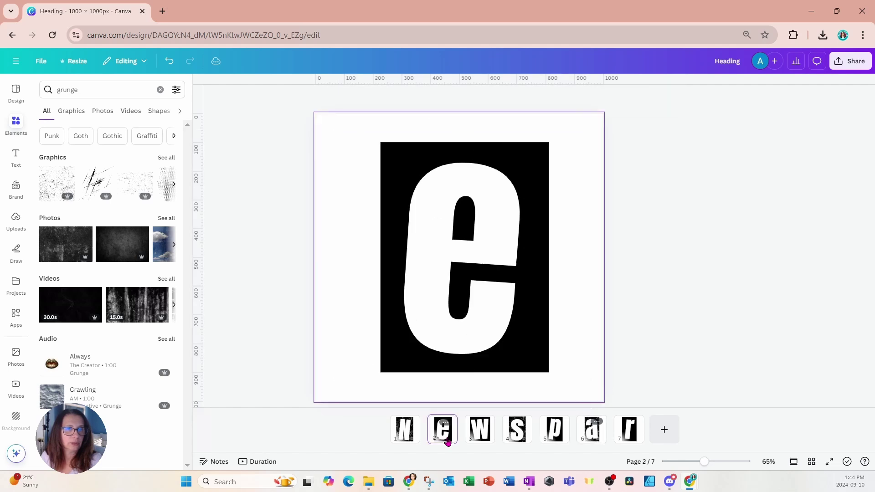
left_click(480, 429)
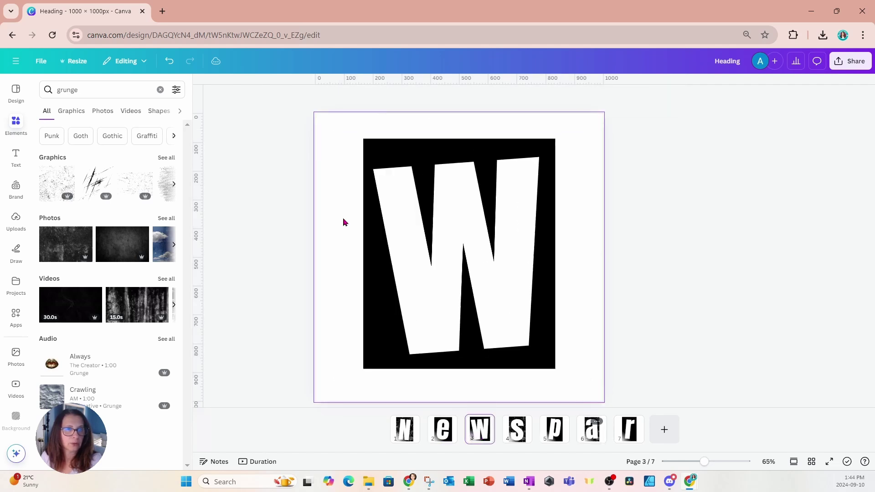
left_click(66, 173)
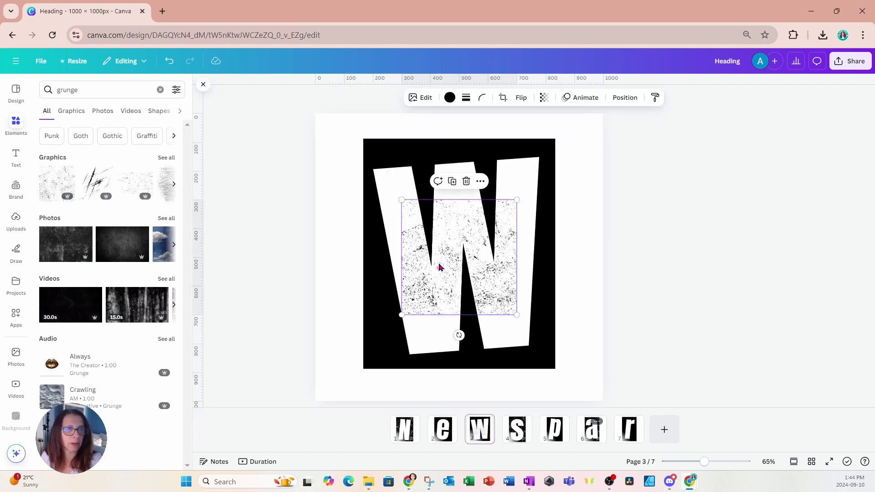
left_click_drag(442, 267, 360, 188)
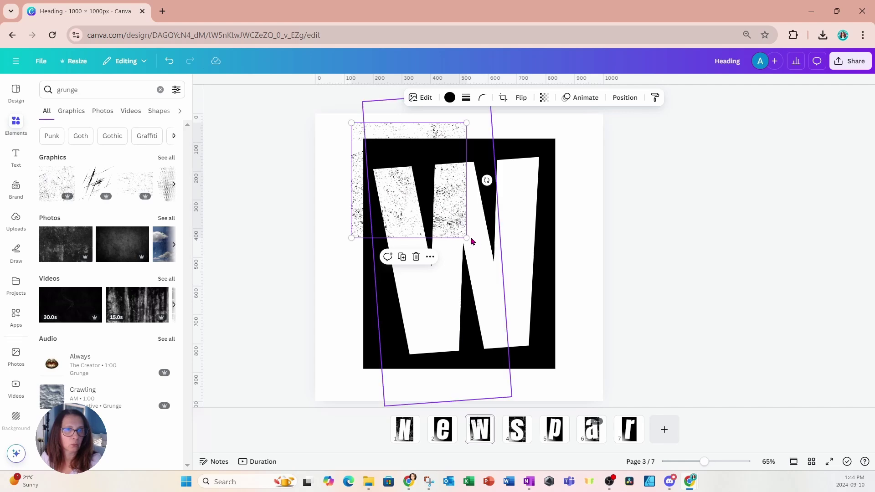
left_click_drag(471, 239, 571, 361)
Recolor the w page's grunge texture white and place a copy of it on the p page
left_click(449, 97)
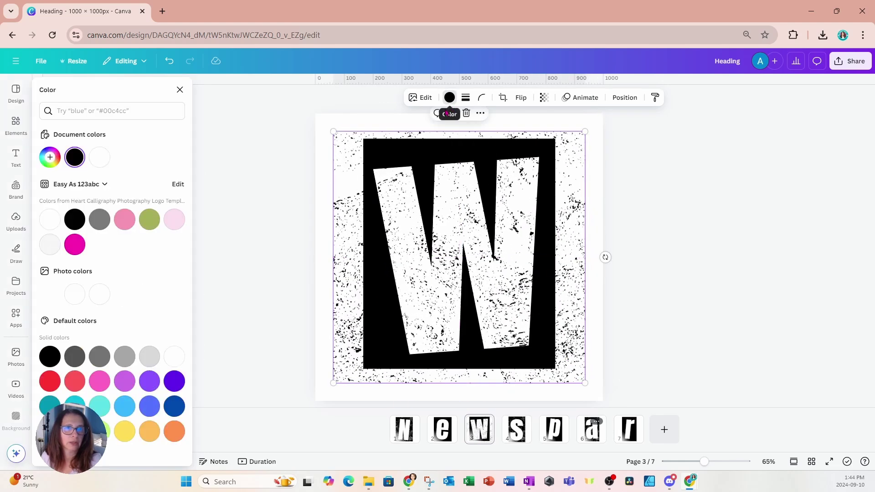
left_click(50, 221)
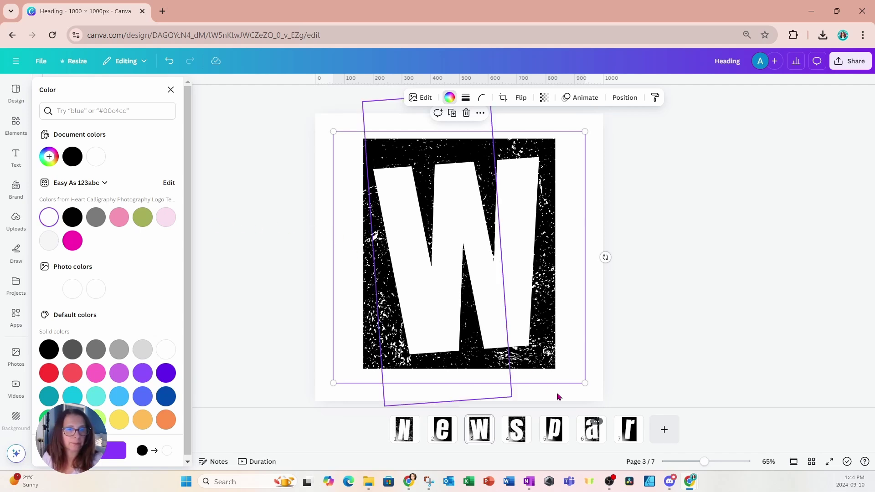
left_click(569, 419)
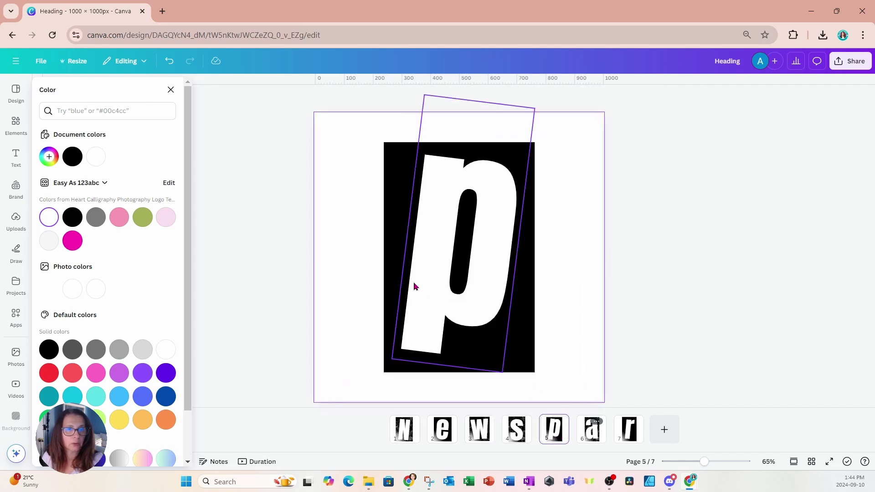
left_click(344, 247)
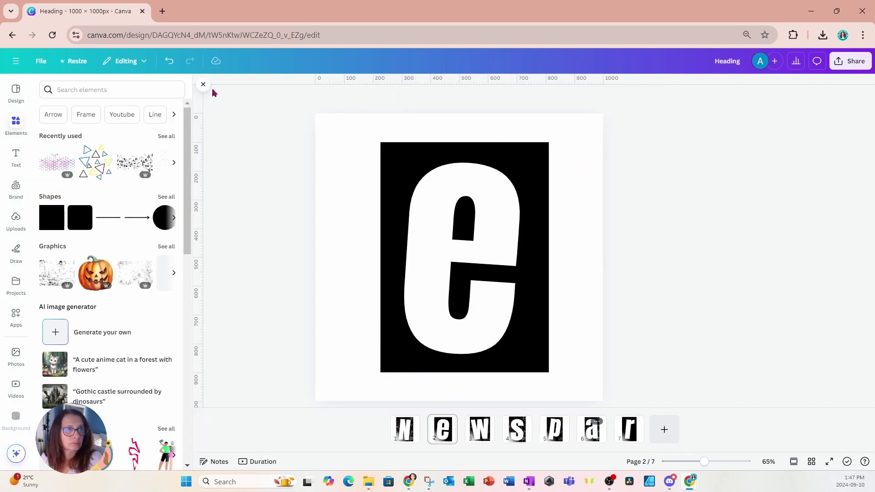
On the e page, search the elements for "pattern" and add the first wavy contour-line graphic
left_click(203, 88)
left_click(394, 189)
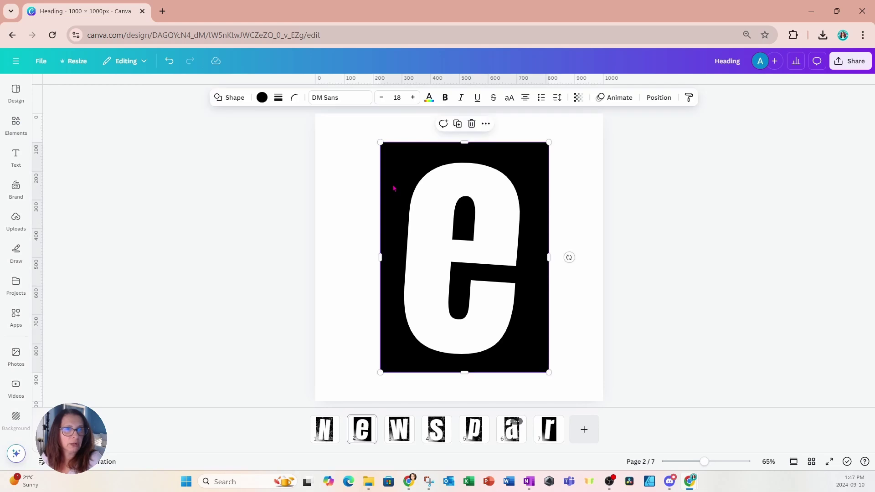
left_click(15, 123)
left_click(81, 89)
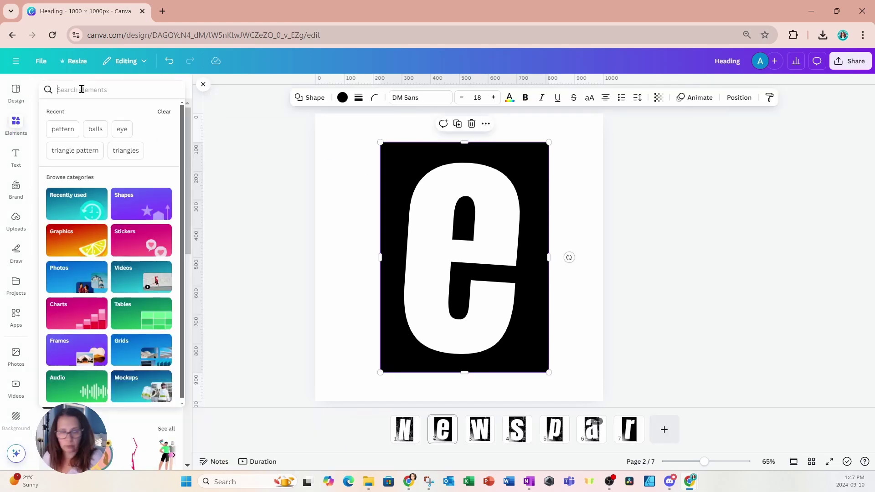
type("pattern")
key("Return")
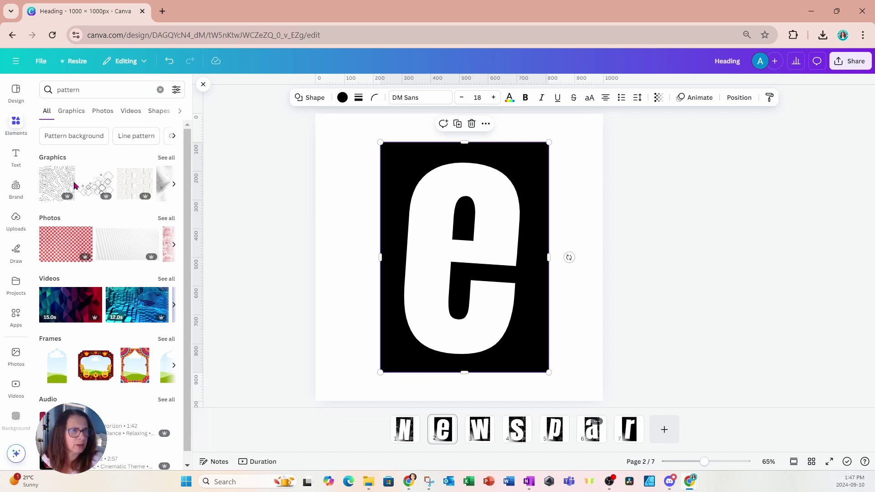
left_click(60, 183)
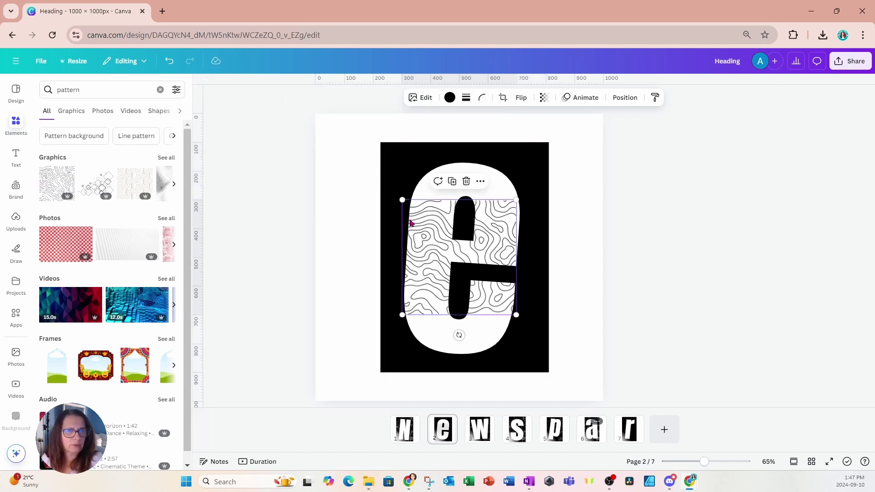
Enlarge the contour-line pattern to cover the whole e and its black rectangle, and recolor it white
left_click_drag(403, 201, 328, 125)
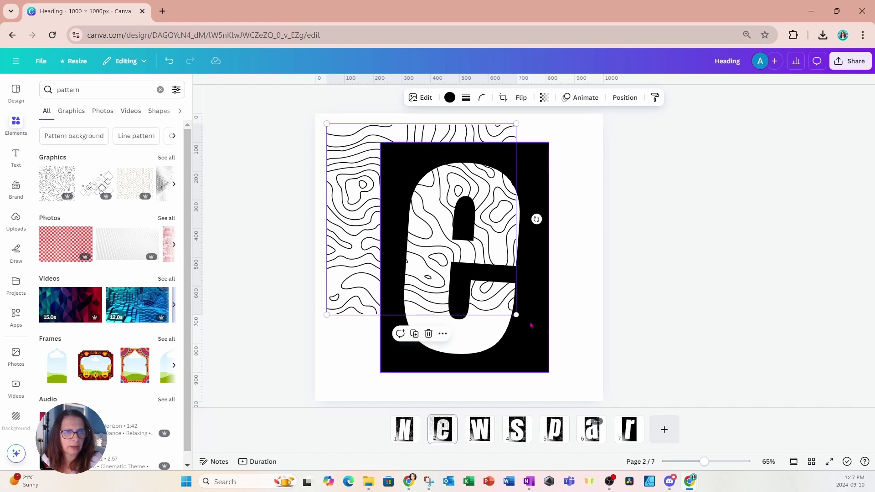
left_click_drag(516, 315, 592, 391)
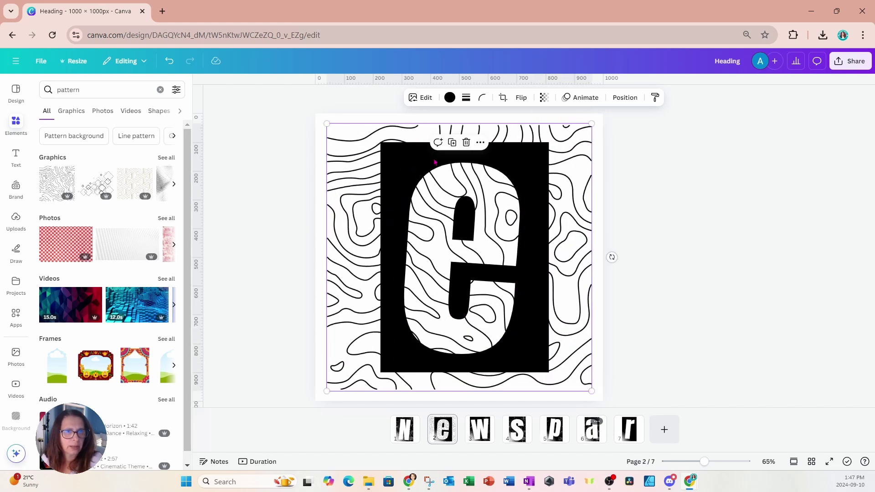
left_click(449, 98)
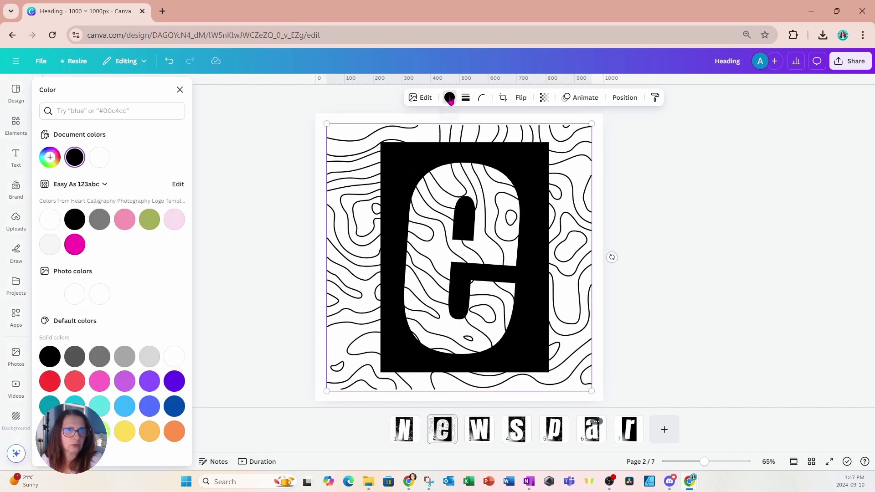
left_click(58, 219)
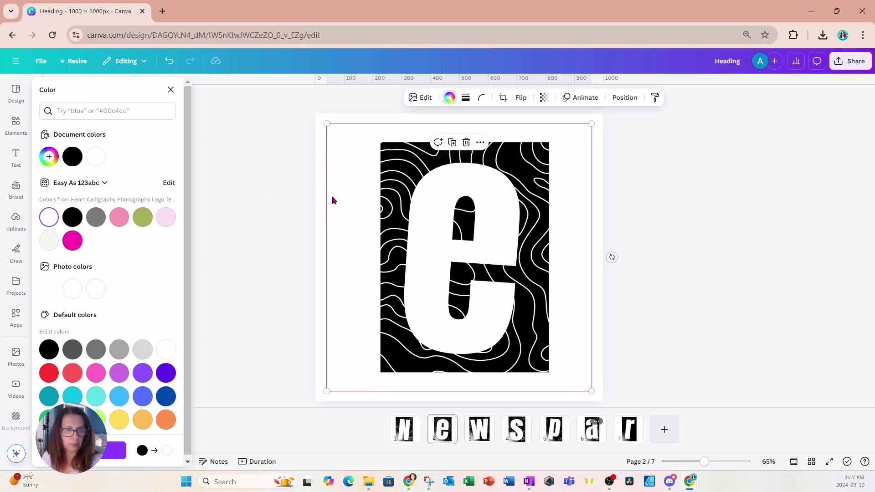
Place a copy of the white contour-line pattern over the letter and black rectangle on the r page
left_click(629, 429)
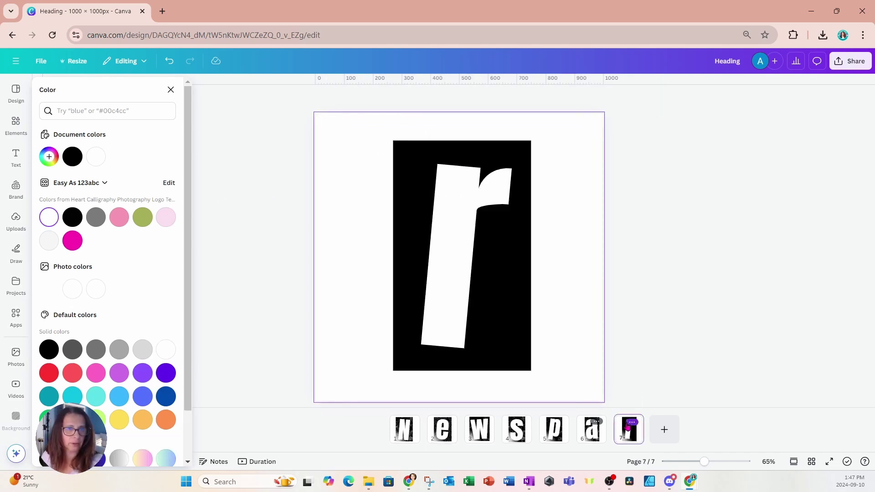
left_click(364, 233)
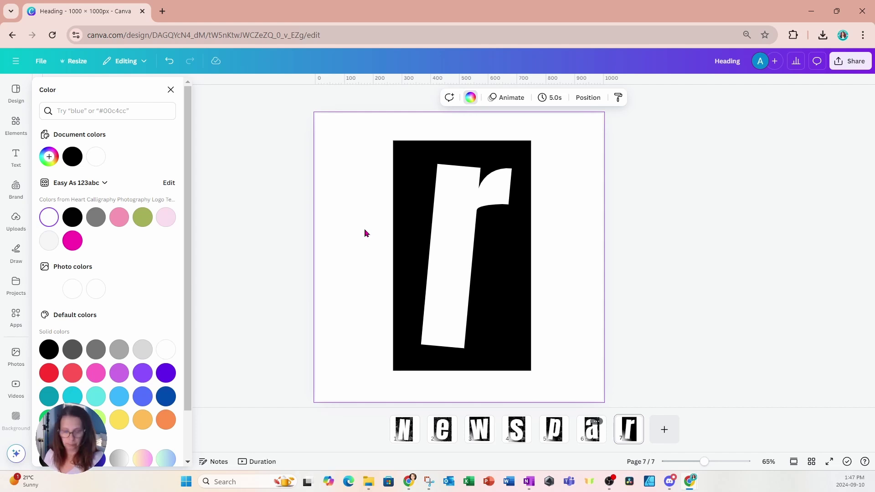
left_click(365, 233)
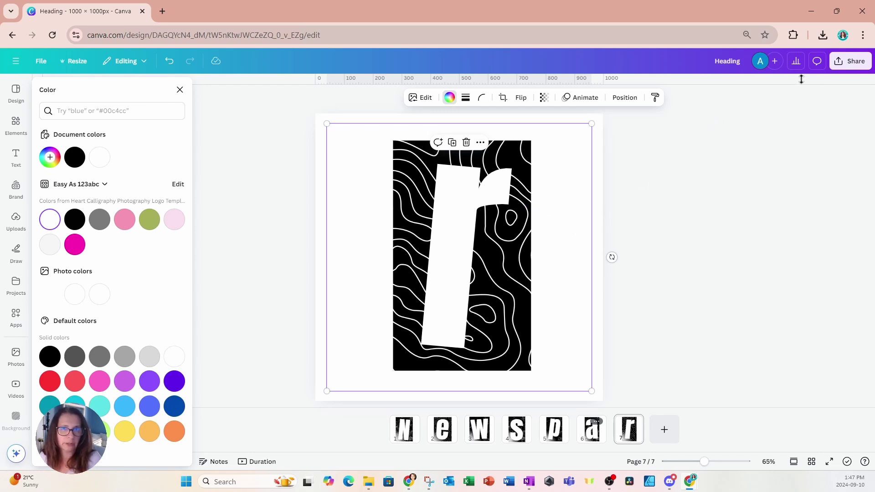
Download all 7 pages of the design as PNG files at size 1
left_click(846, 64)
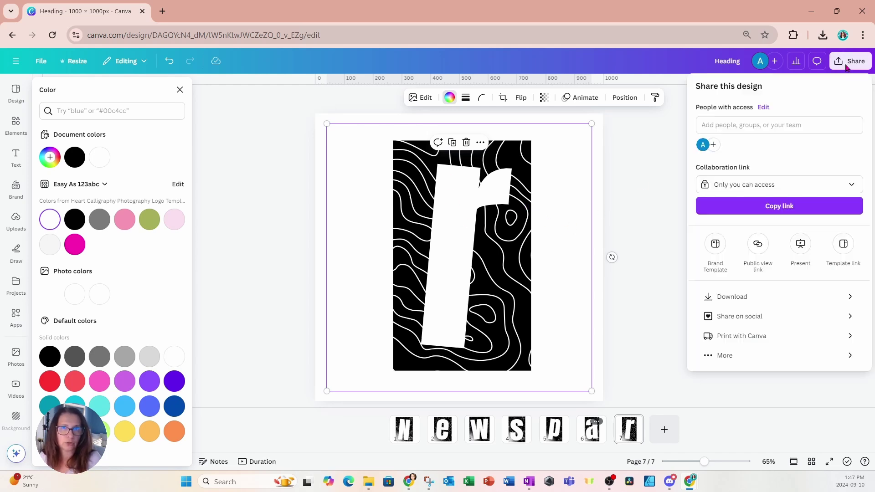
left_click(748, 298)
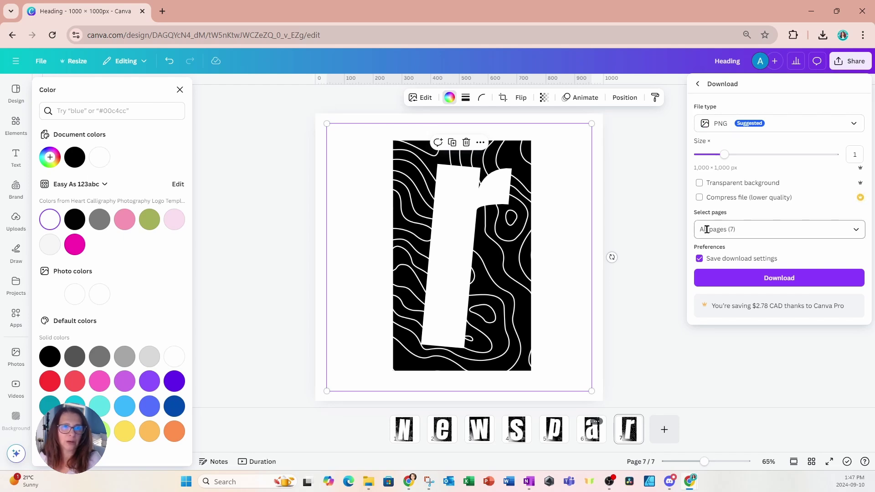
left_click(731, 281)
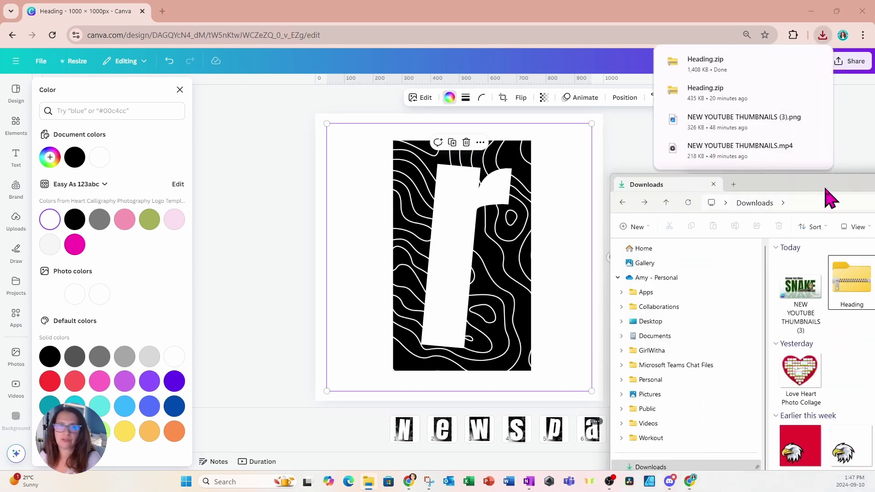
Extract the downloaded Heading zip archive into the default Heading folder inside Downloads
left_click_drag(828, 195, 267, 65)
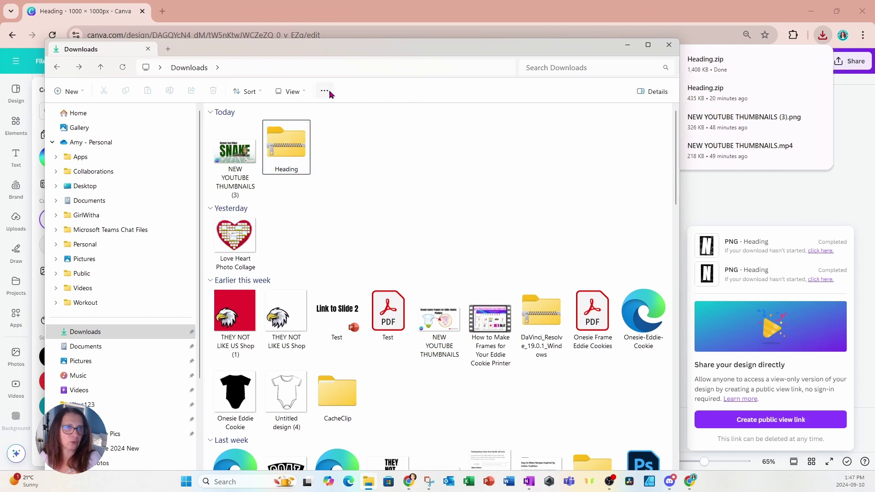
left_click_drag(329, 51, 331, 29)
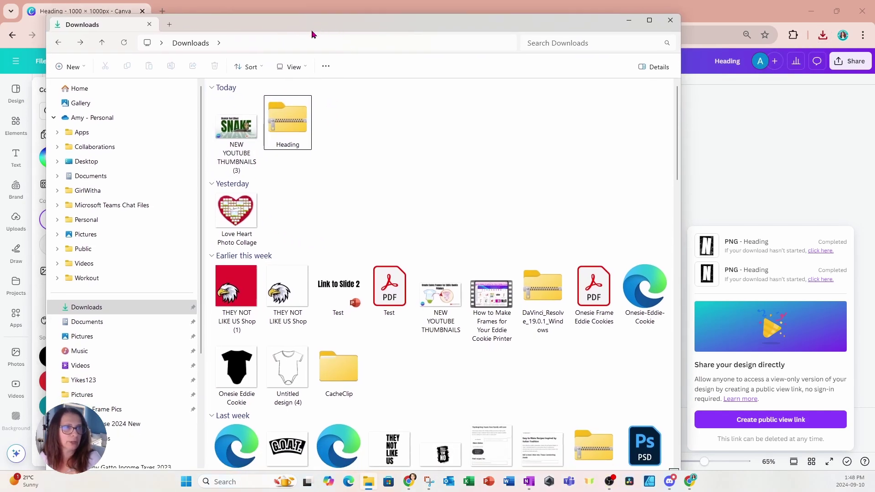
left_click(271, 111)
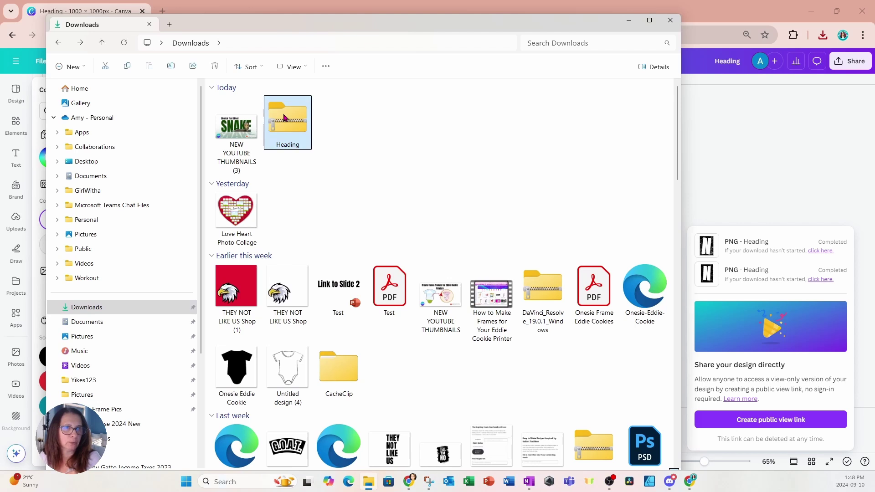
right_click(284, 118)
left_click(309, 226)
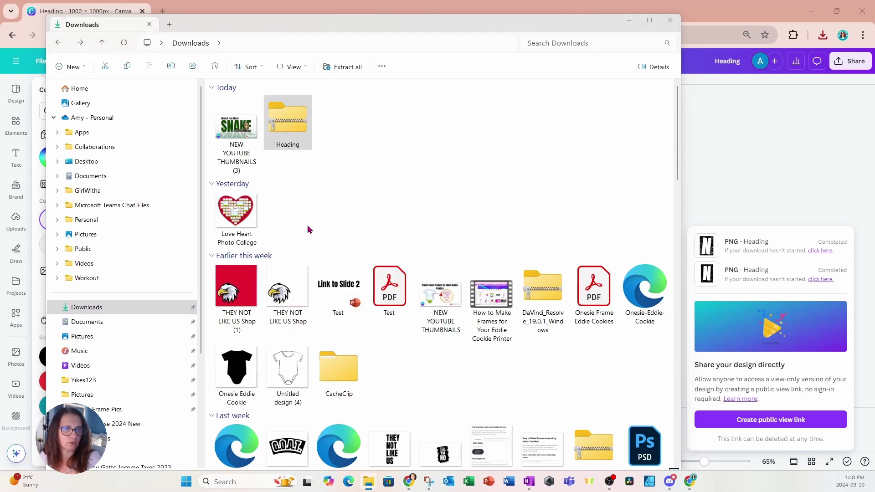
left_click_drag(827, 211, 315, 88)
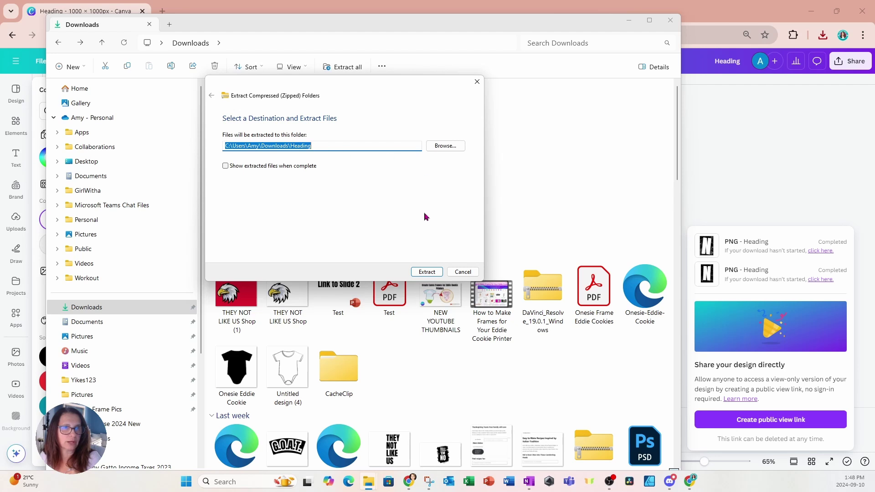
left_click(436, 272)
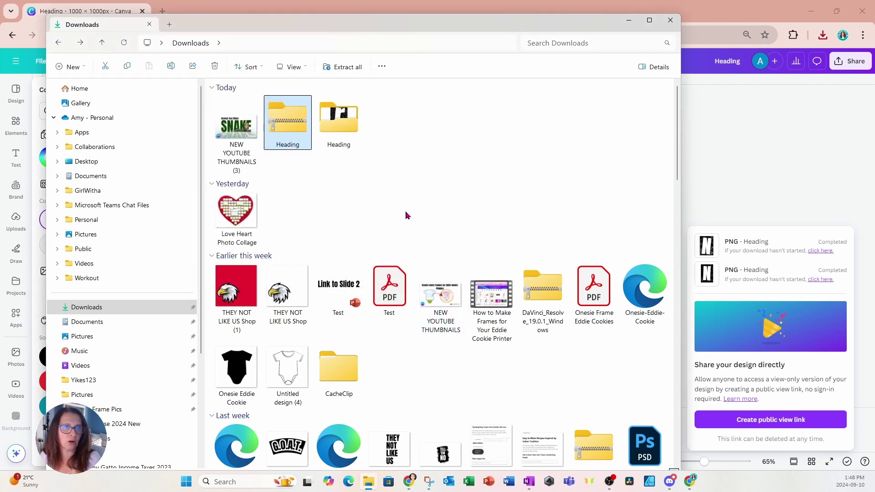
Open the extracted Heading folder and move its window aside to uncover the design canvas
double_click(342, 117)
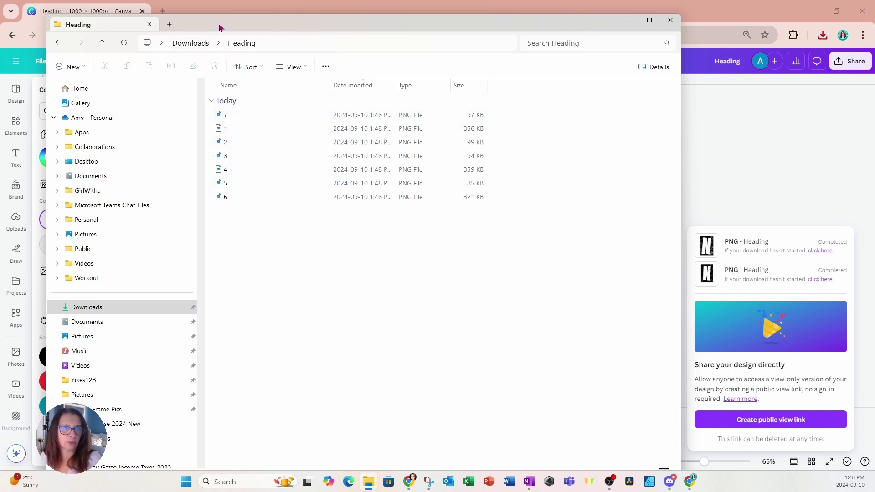
left_click_drag(219, 27, 275, 3)
left_click_drag(365, 33, 636, 30)
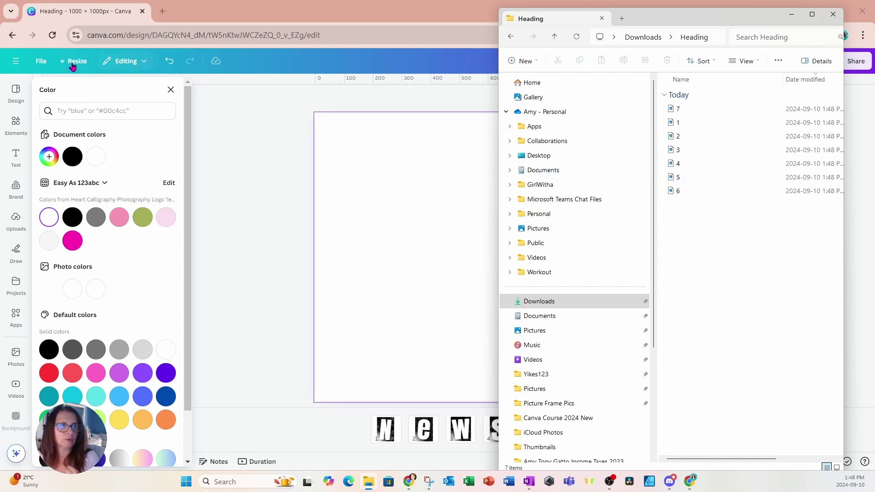
Create a new blank YouTube Thumbnail design, searching the design types for "youtube th"
left_click(42, 62)
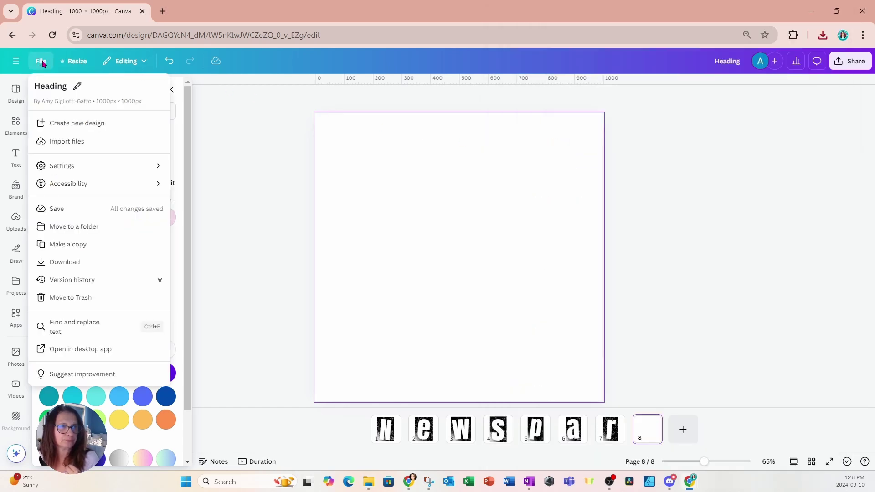
left_click(64, 124)
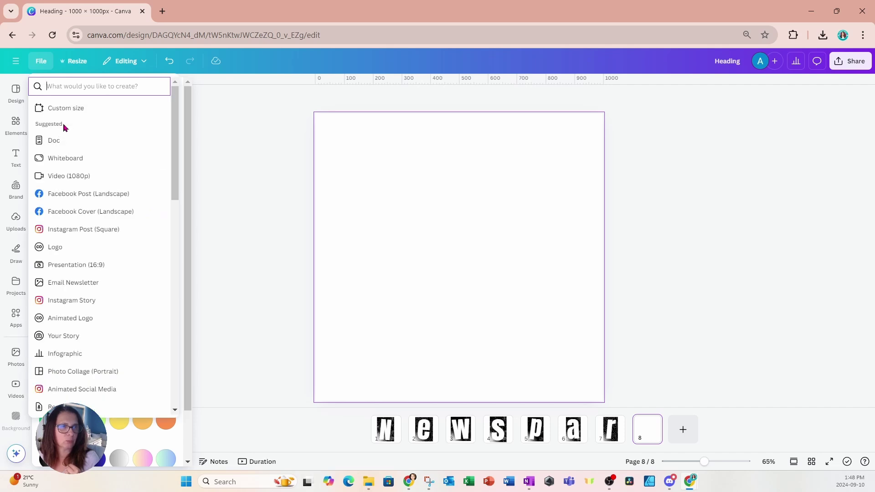
type("youtu")
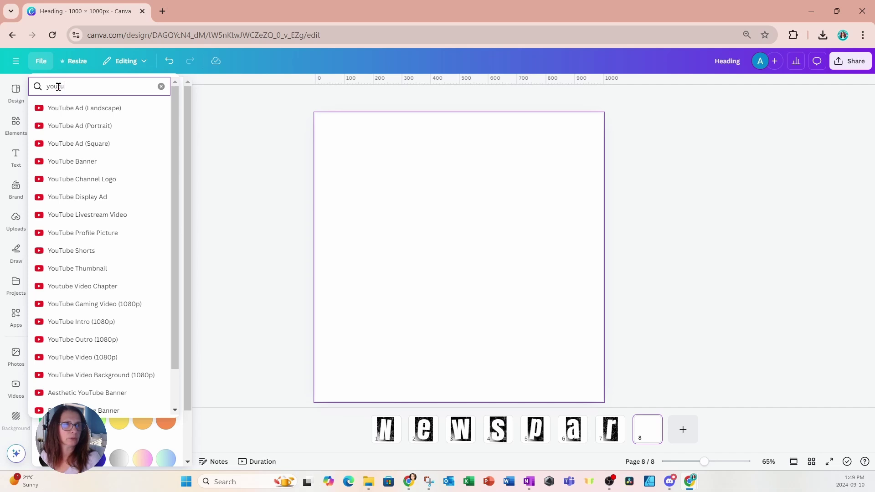
type("be th")
left_click(64, 109)
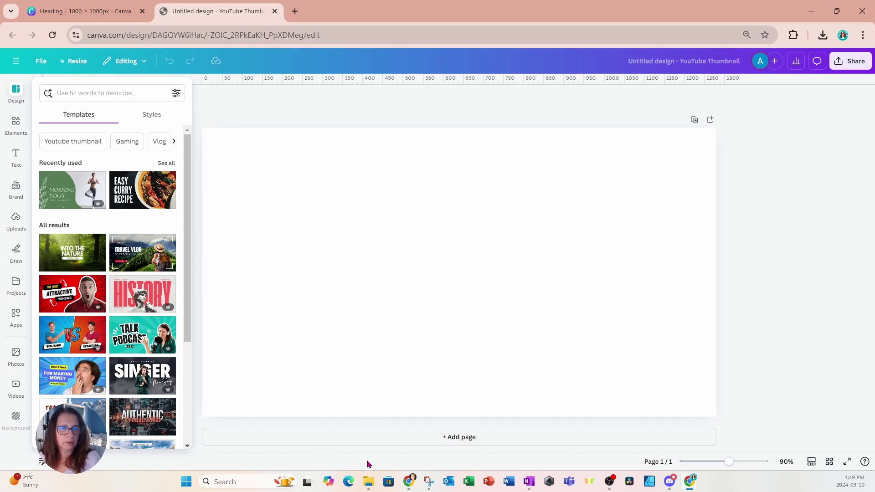
Upload all seven letter PNGs from the Heading folder by placing them on the blank thumbnail page
left_click(369, 482)
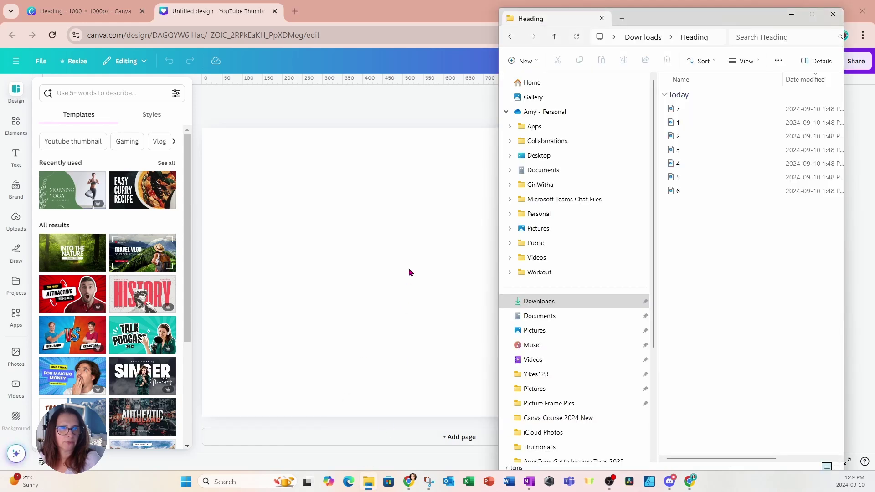
left_click(696, 110)
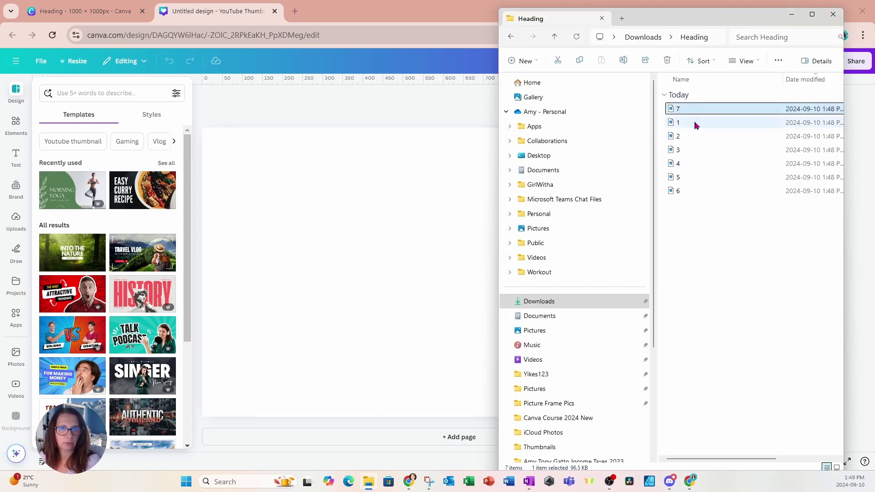
left_click(690, 197, "shift")
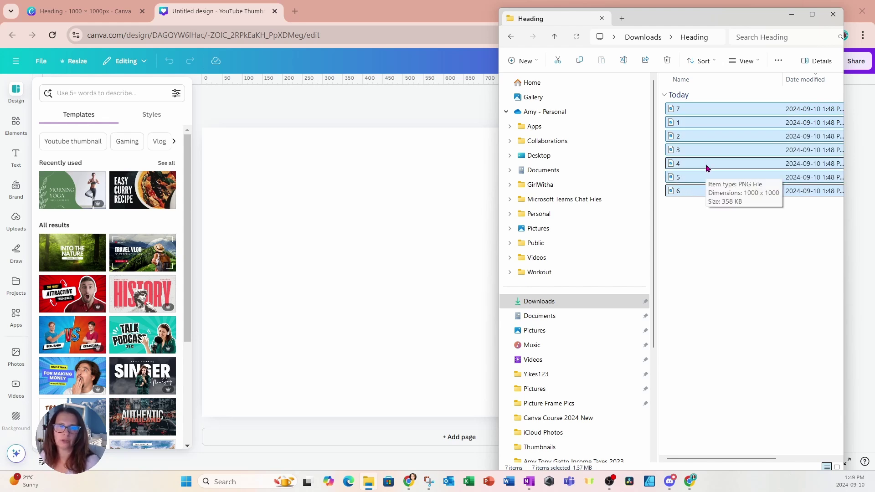
left_click_drag(707, 169, 386, 210)
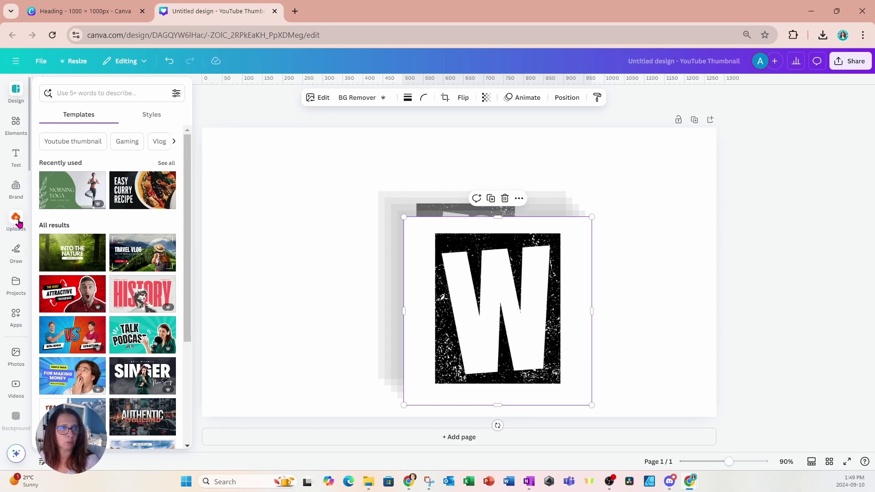
Retry the failed uploads of 2.png, 1.png, 6.png and 7.png in the uploaded images
left_click(17, 219)
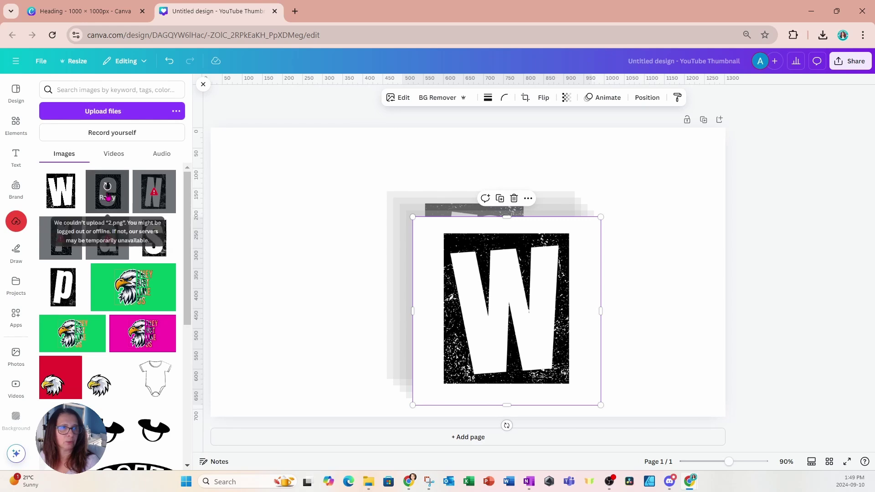
left_click(108, 196)
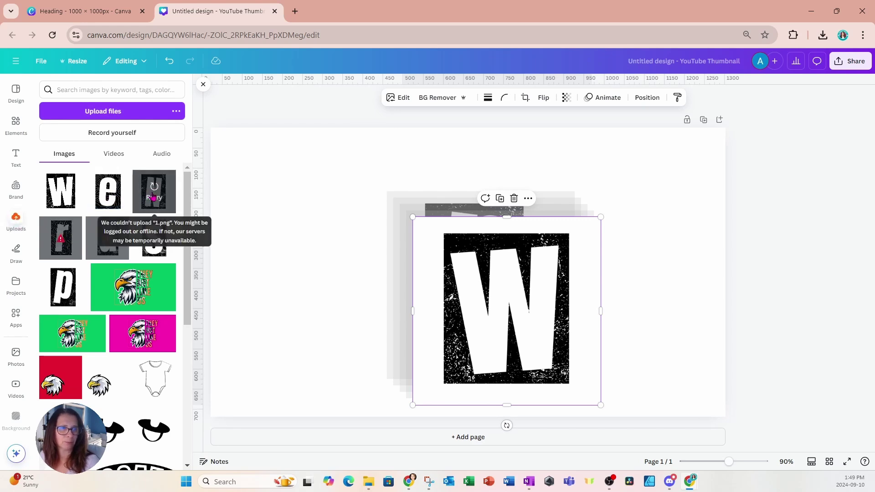
left_click(153, 197)
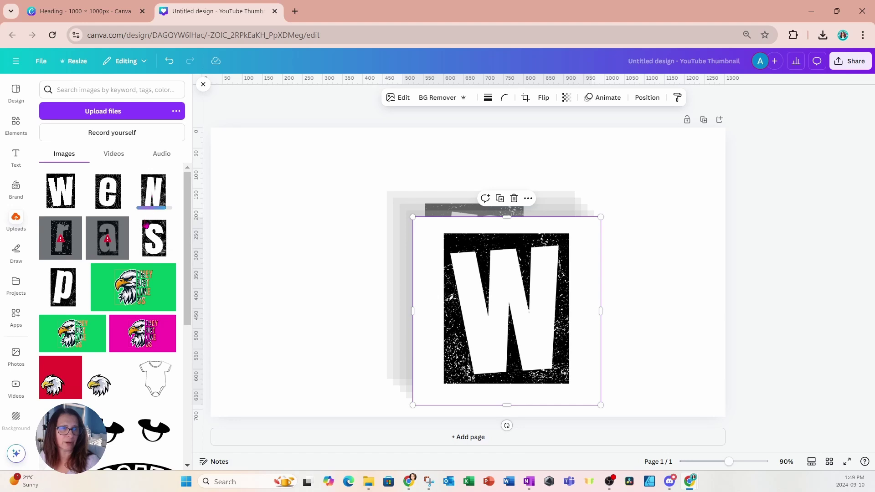
mouse_move(109, 244)
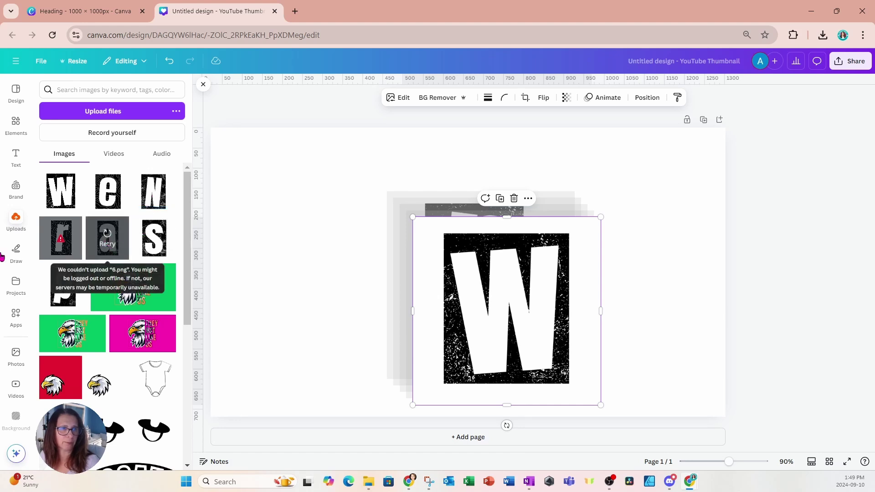
left_click(107, 237)
mouse_move(65, 247)
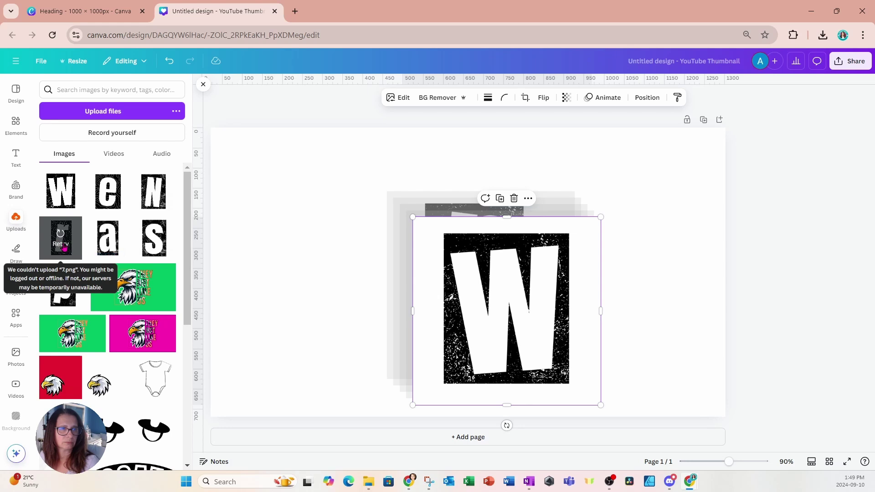
left_click(65, 249)
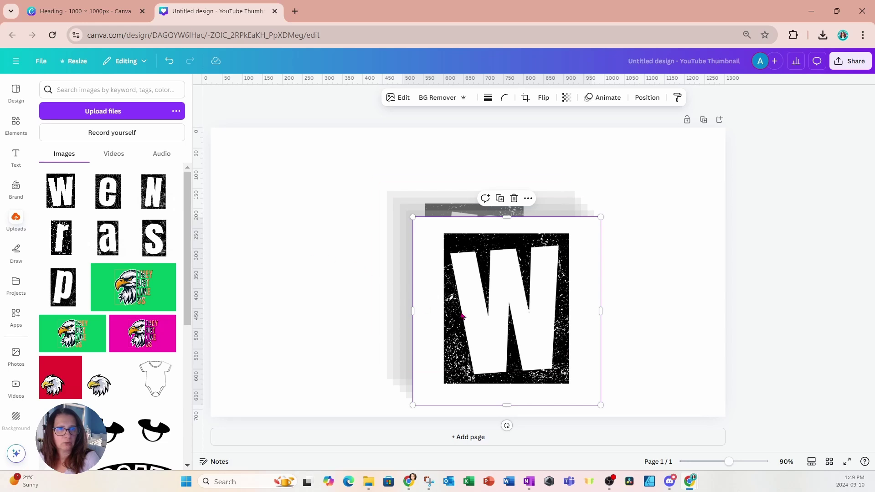
Move the W image off the stack of letter images and delete the remaining stacked images from the page
left_click_drag(476, 313, 646, 296)
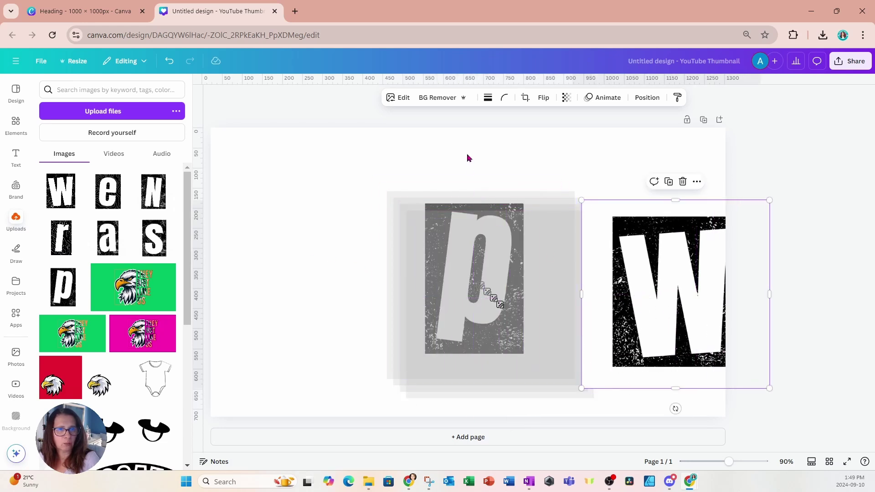
left_click_drag(465, 172, 459, 306)
key("Delete")
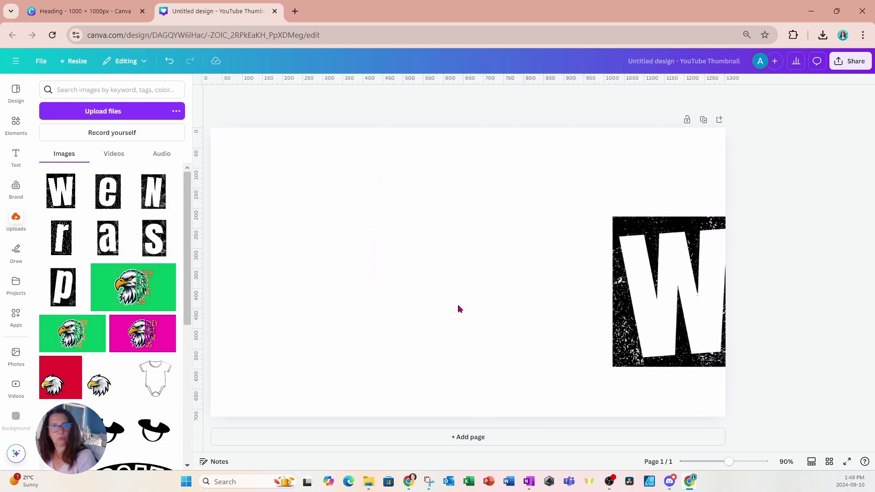
Move the W image fully onto the page and crop all four sides close to its black rectangle
left_click_drag(636, 306, 515, 285)
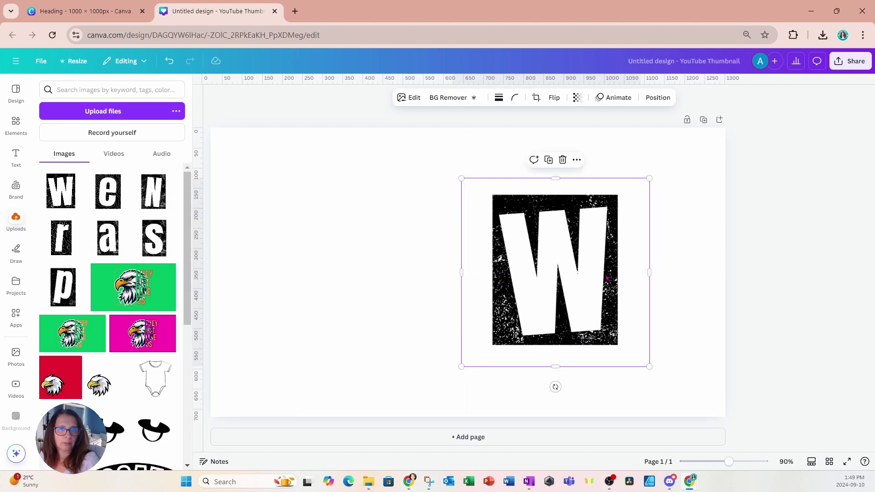
left_click_drag(648, 273, 622, 274)
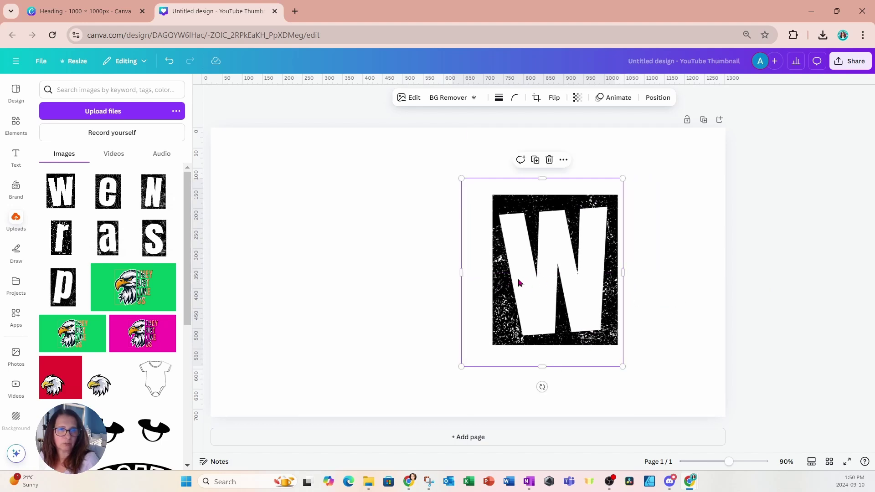
left_click_drag(462, 272, 485, 272)
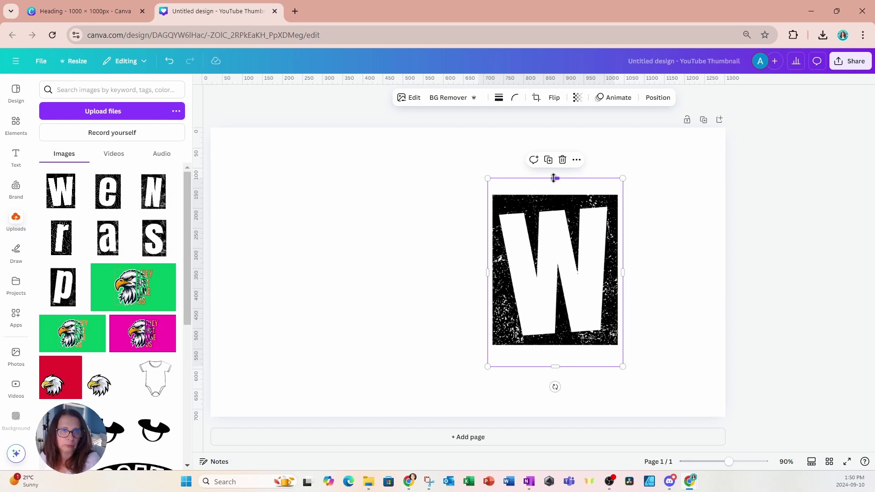
left_click_drag(555, 178, 555, 189)
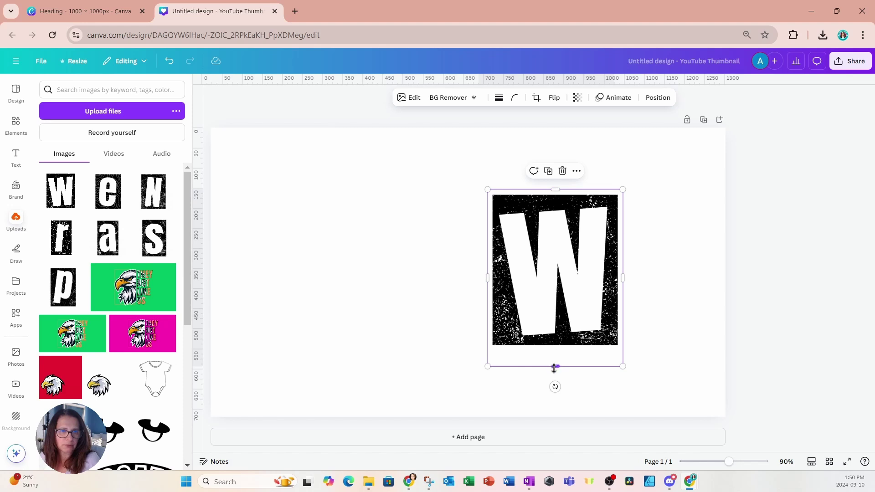
left_click_drag(554, 367, 554, 350)
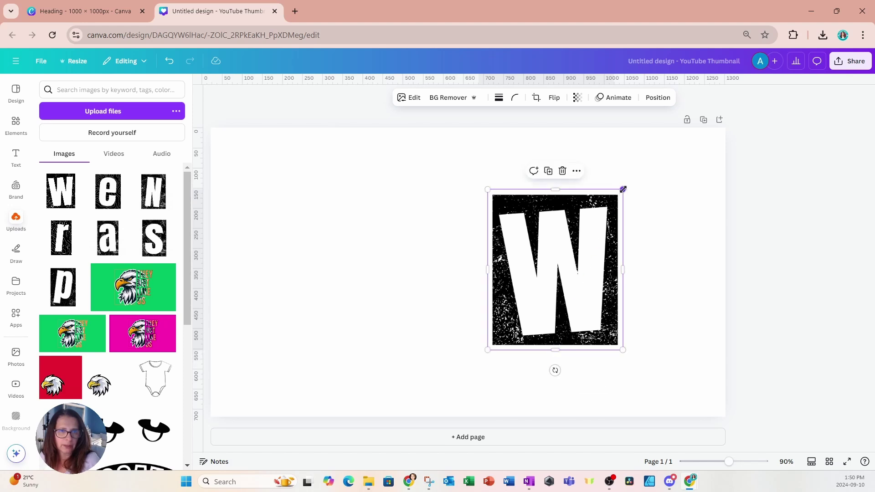
Shrink the W image to a small tile and position it right of the page centre
left_click_drag(623, 189, 555, 269)
left_click_drag(531, 308, 525, 268)
left_click_drag(551, 228, 534, 247)
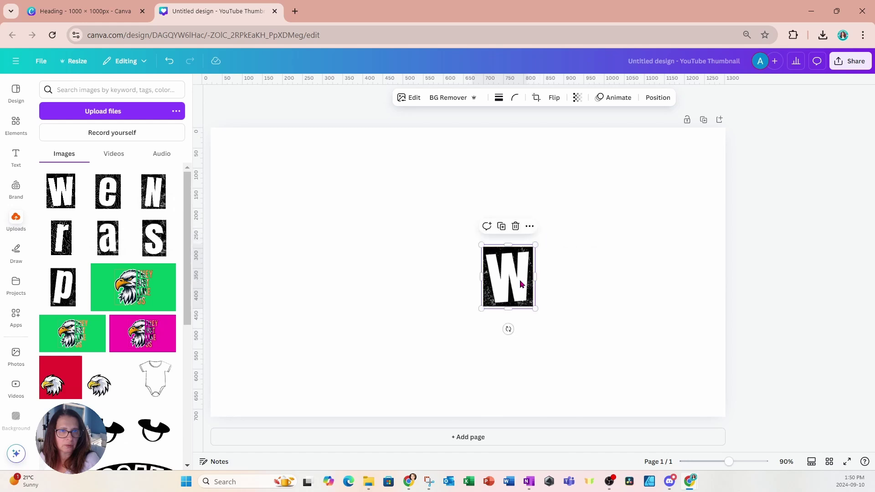
left_click_drag(523, 278, 527, 267)
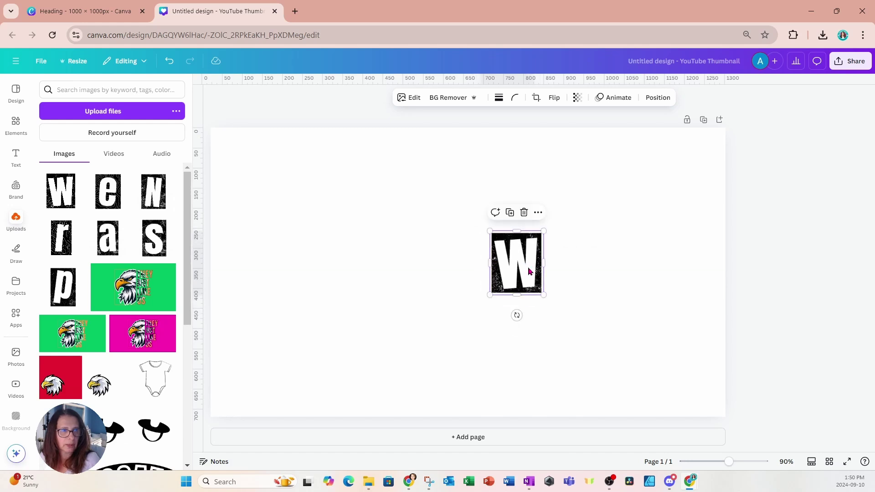
Add the N image, crop all four sides close to its black rectangle, and place it shrunk near the page's left side
left_click(155, 190)
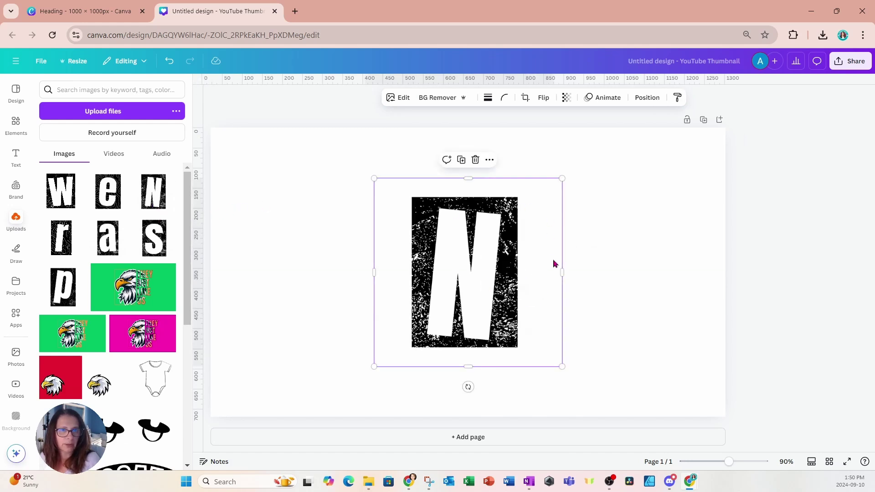
left_click_drag(560, 273, 523, 273)
left_click_drag(374, 272, 406, 273)
left_click_drag(464, 181, 463, 196)
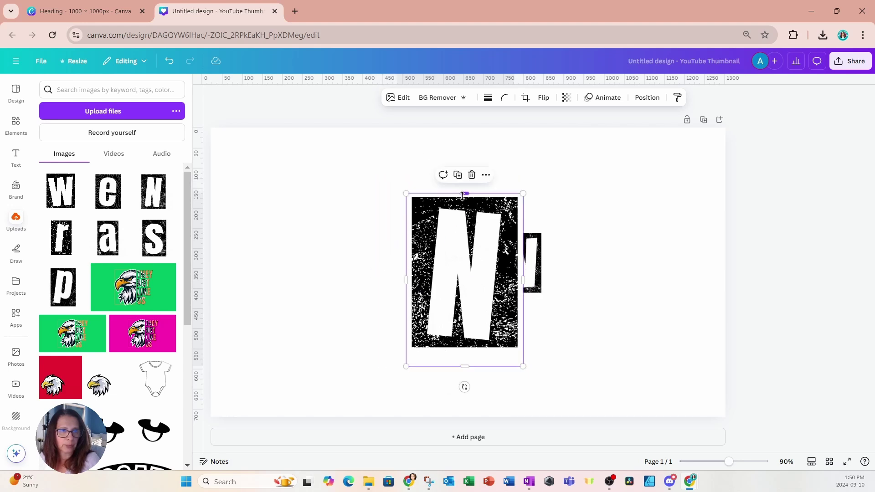
left_click_drag(464, 366, 464, 351)
left_click_drag(521, 193, 272, 303)
Add the e image, crop and shrink it beside the N, and tilt both letters slightly in opposite directions
left_click(475, 180)
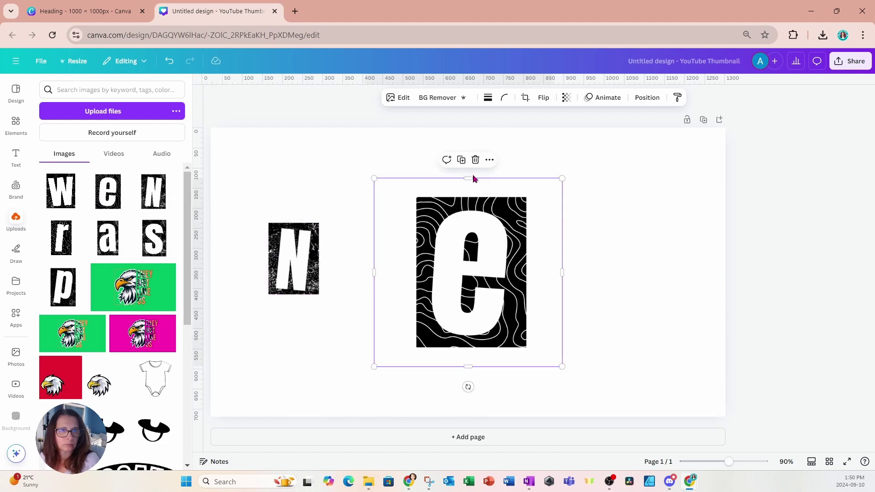
left_click_drag(375, 273, 416, 273)
left_click_drag(562, 196, 478, 258)
left_click_drag(447, 305, 357, 265)
left_click_drag(358, 335, 371, 342)
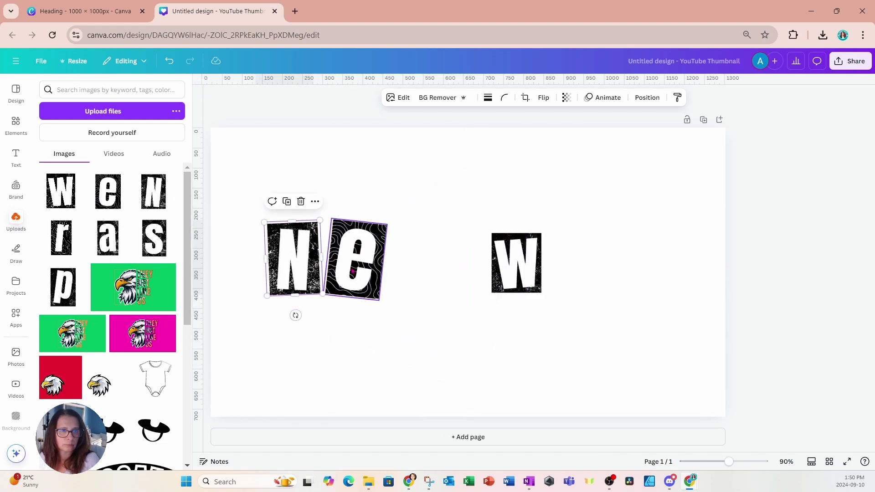
Move the W next to the e, and add the cropped, shrunken S image to the right of the W
left_click_drag(524, 279, 416, 277)
left_click(154, 237)
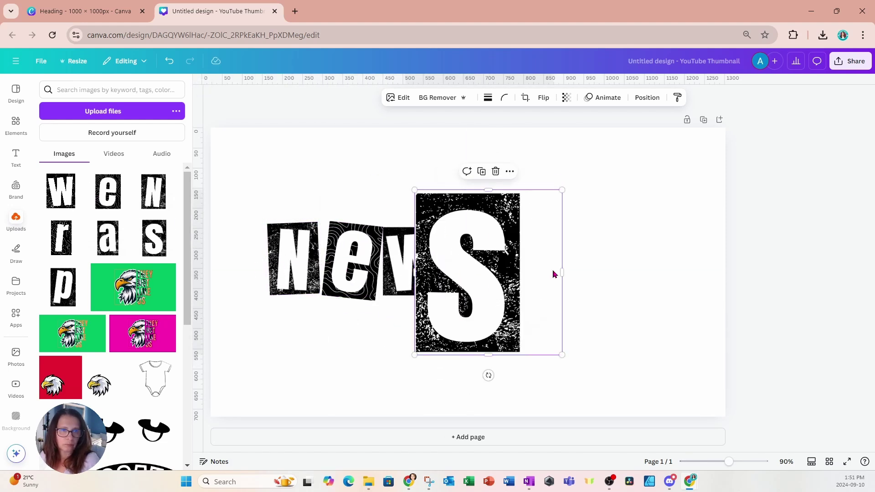
left_click_drag(416, 190, 477, 285)
left_click_drag(499, 319, 468, 261)
Add the p image, crop it close to its black rectangle, and place it shrunk to the right of the S
left_click(63, 287)
left_click_drag(376, 273, 415, 273)
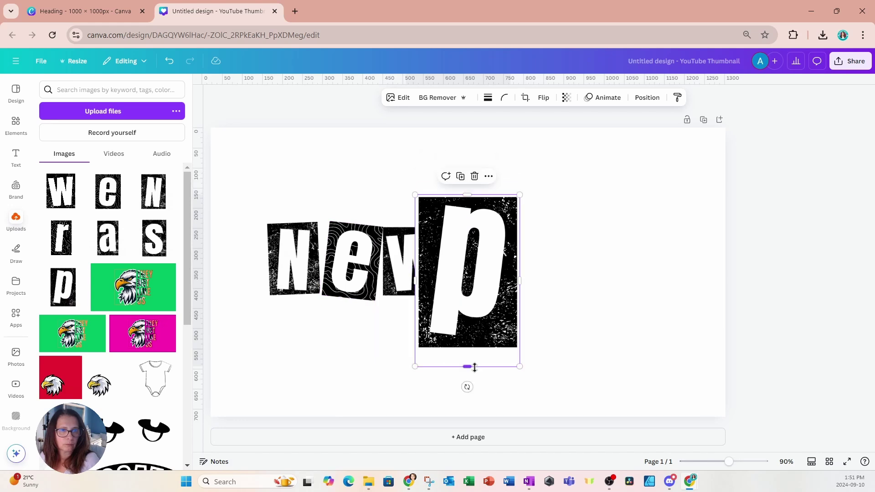
left_click_drag(467, 365, 467, 349)
left_click_drag(416, 180, 466, 268)
left_click_drag(492, 310, 528, 263)
Add the a image, crop its margins, and place it shrunk in the letter row to the right of the p
left_click(108, 238)
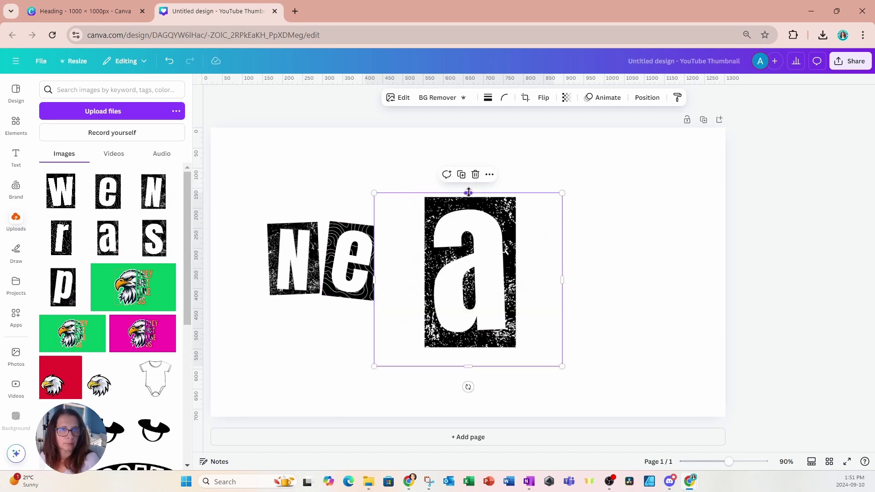
left_click_drag(375, 275, 429, 275)
left_click_drag(429, 198, 472, 272)
left_click_drag(494, 310, 622, 263)
Duplicate the p and e tiles and place the copies after the a, tilting the second p the opposite way
left_click(522, 262)
key("ctrl+d")
left_click_drag(618, 321, 621, 320)
left_click(351, 260)
key("ctrl+d")
left_click_drag(362, 271, 670, 264)
Add the r image, crop it close to its black rectangle, and place it shrunk below the end of the letter row
left_click(61, 238)
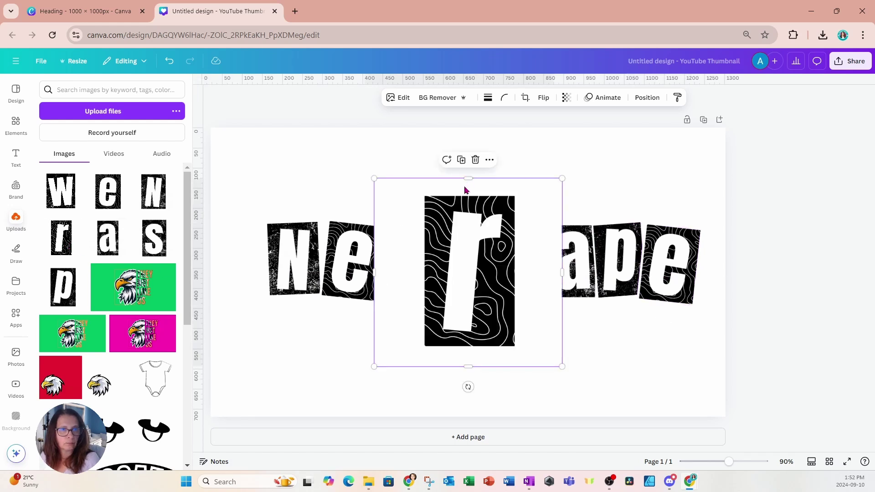
left_click_drag(375, 274, 424, 274)
left_click_drag(562, 273, 524, 293)
left_click_drag(424, 196, 474, 279)
left_click_drag(497, 315, 626, 357)
Reduce and shift the eight-letter row to make room, and place the r at its end to complete "Newspaper"
left_click_drag(227, 209, 656, 319)
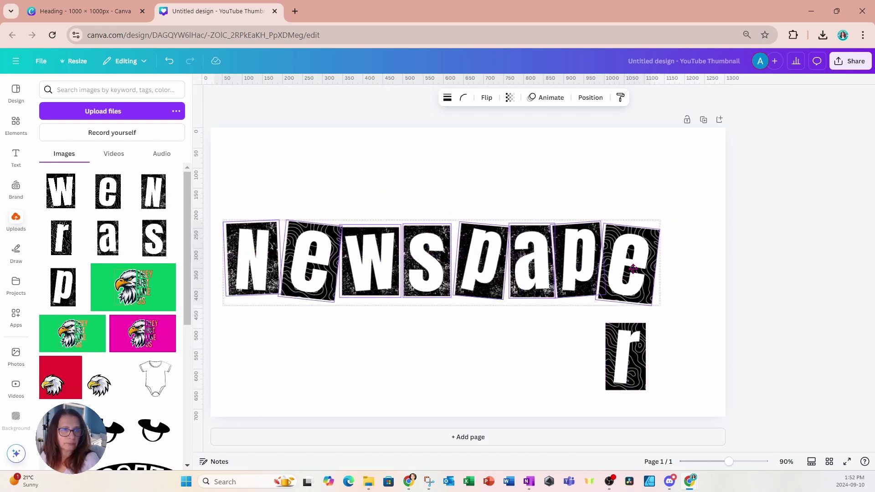
left_click_drag(365, 256, 337, 250)
left_click_drag(626, 356, 680, 259)
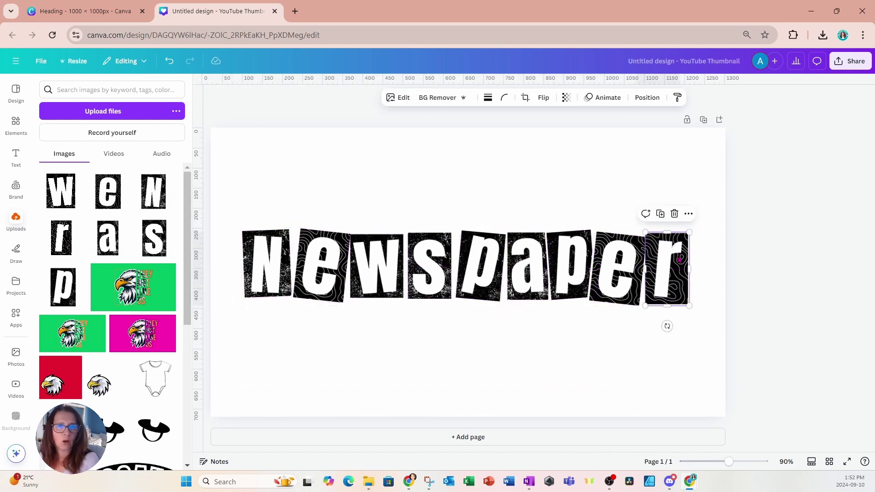
Set the page background to the light grey from the N image's photo colors
left_click(306, 153)
left_click(489, 100)
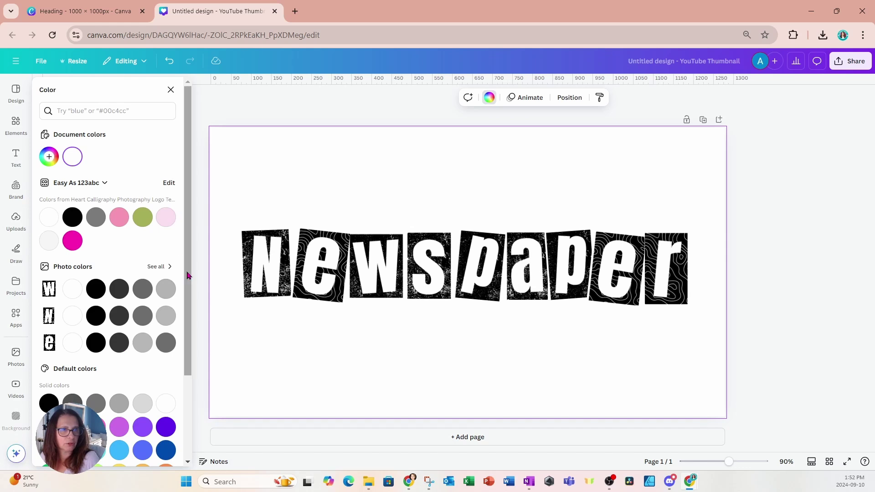
left_click(166, 317)
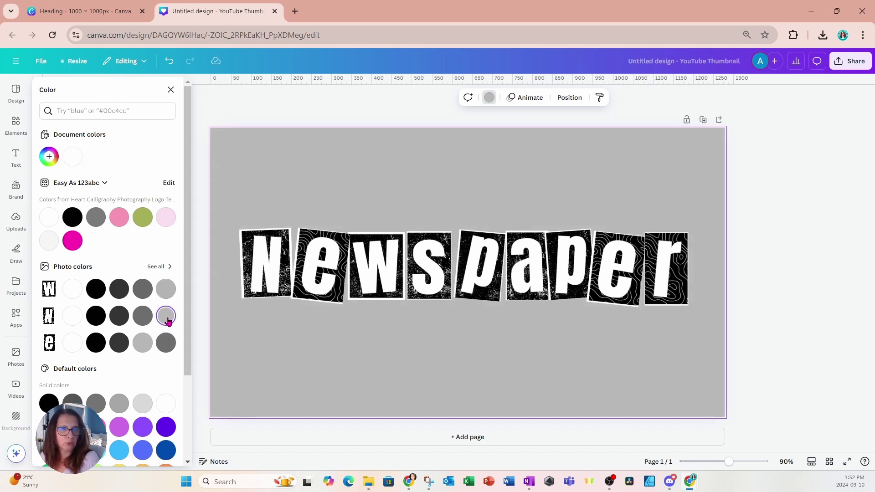
Remove the background from the N, first e and W images with BG Remover
left_click(261, 277)
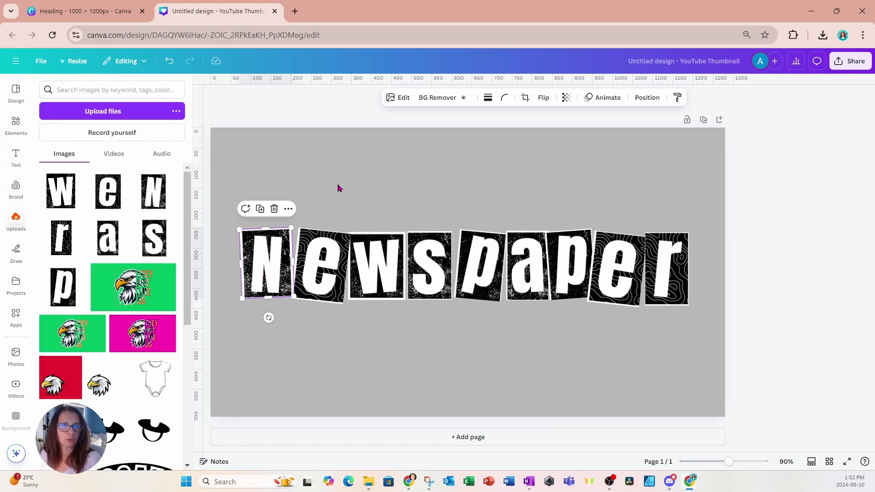
left_click(437, 99)
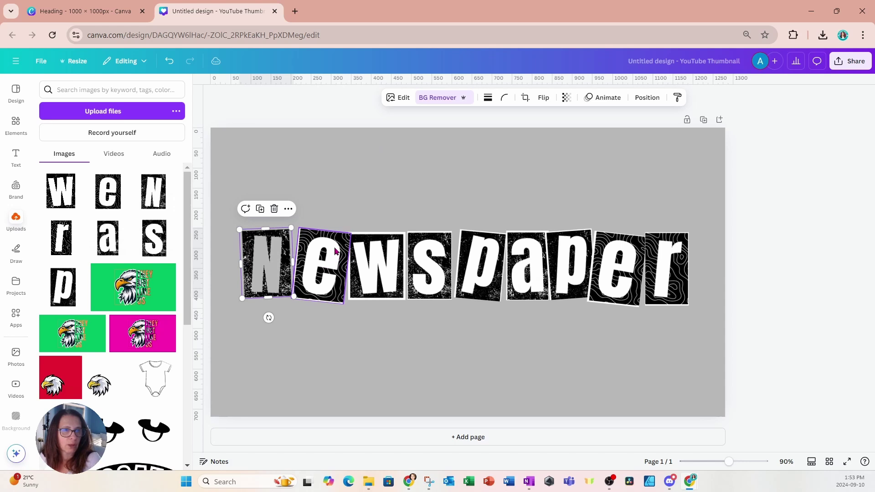
left_click(327, 260)
left_click(431, 98)
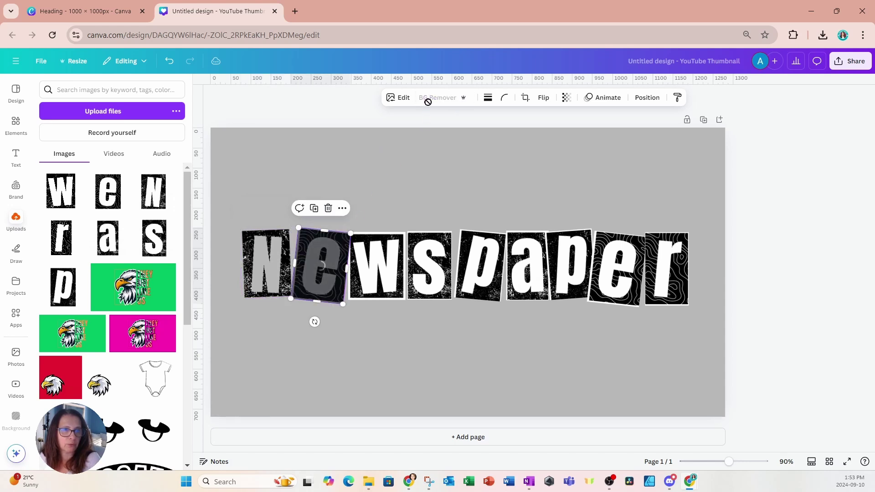
left_click(382, 269)
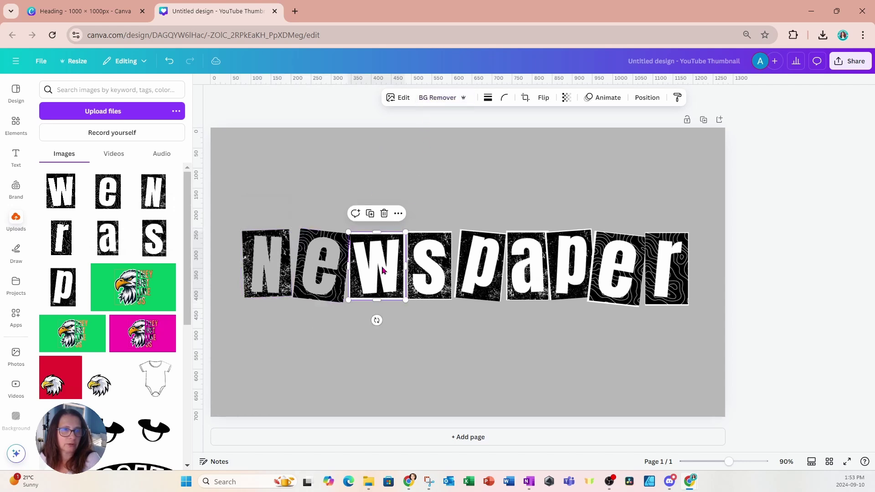
left_click(437, 98)
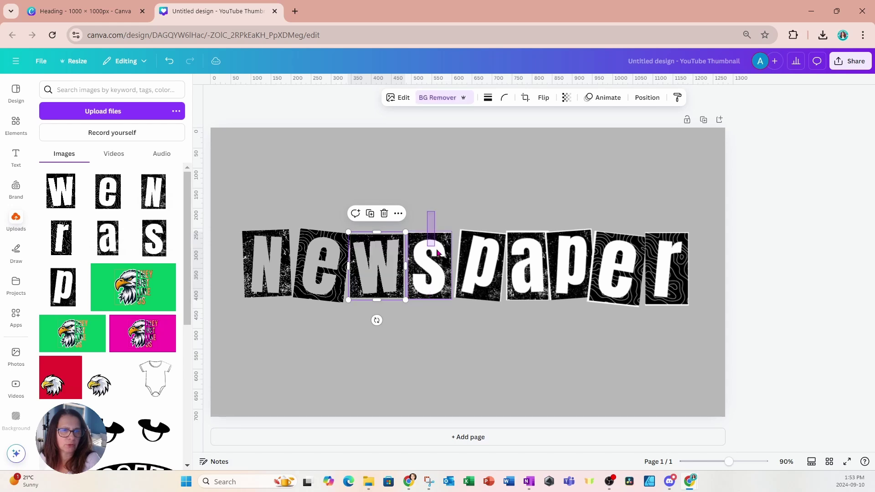
left_click_drag(437, 253, 665, 275)
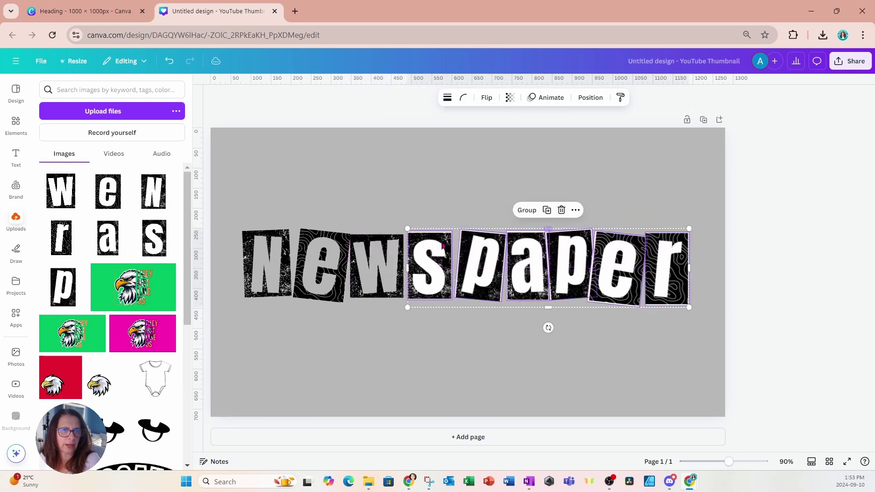
left_click(451, 199)
left_click(429, 268)
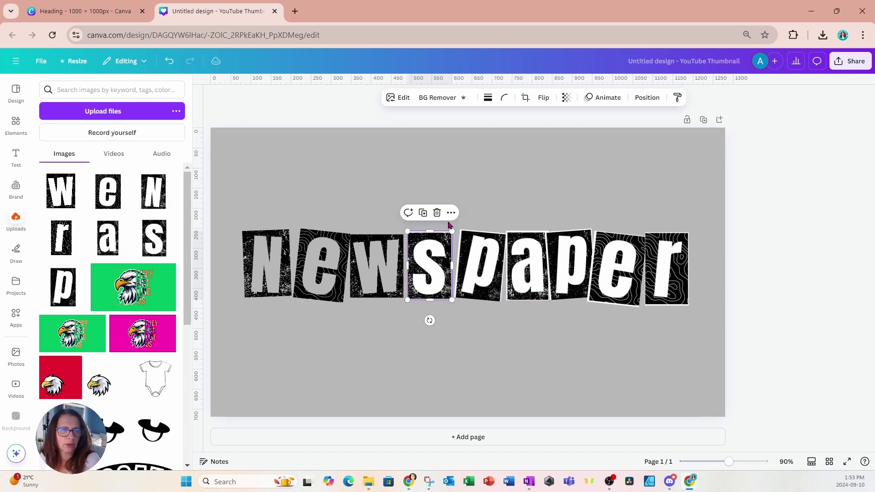
Copy the W's background-removed style onto the S and onto each of the remaining p, a, p, e and r tiles
left_click(385, 255)
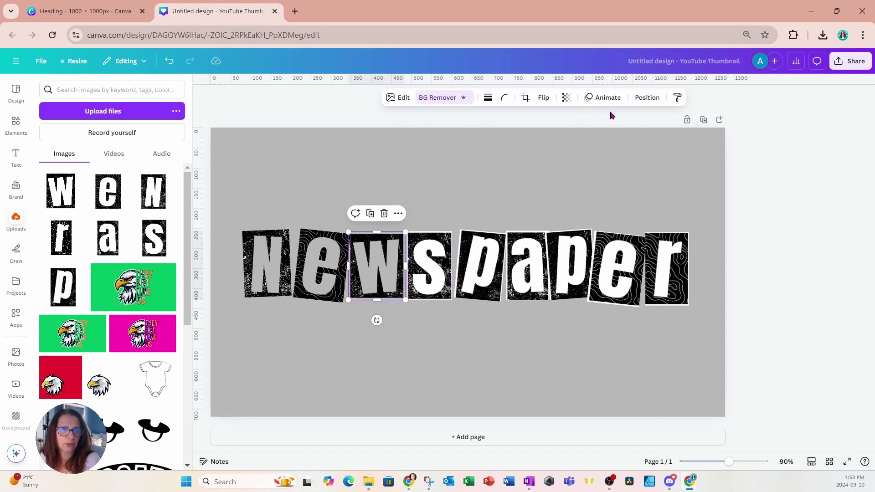
left_click(673, 98)
left_click(430, 265)
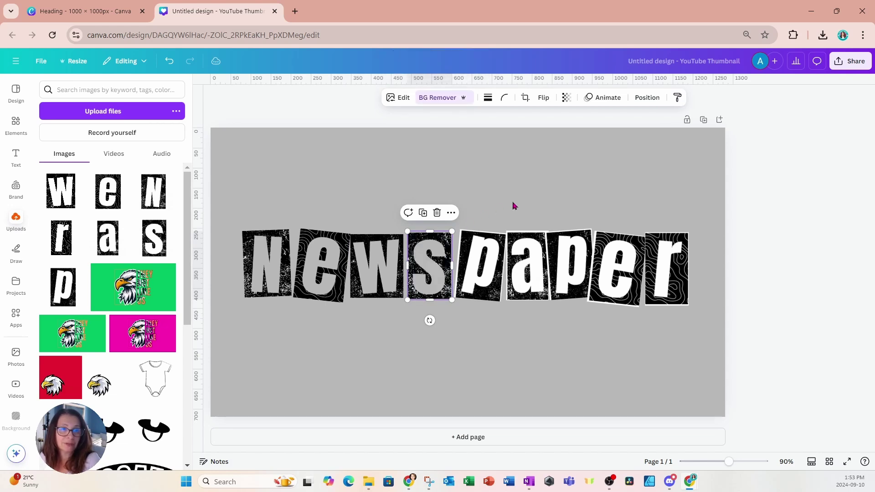
left_click(674, 100)
left_click_drag(480, 213, 686, 298)
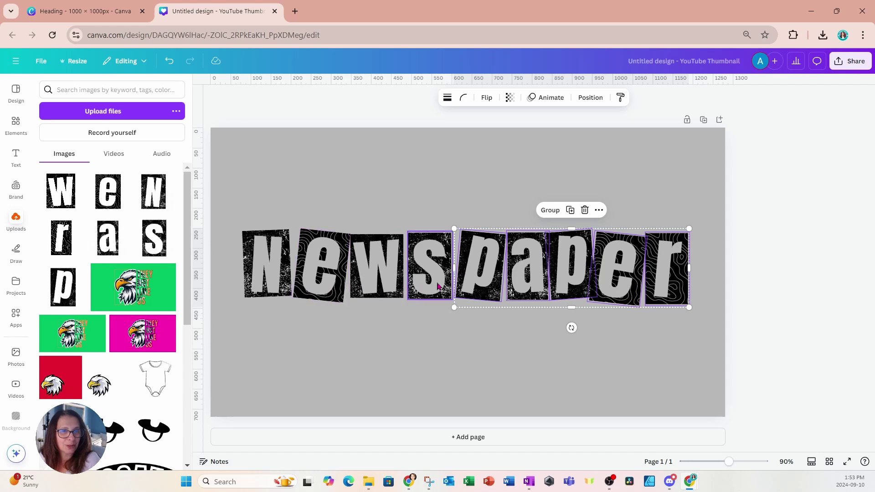
left_click(441, 327)
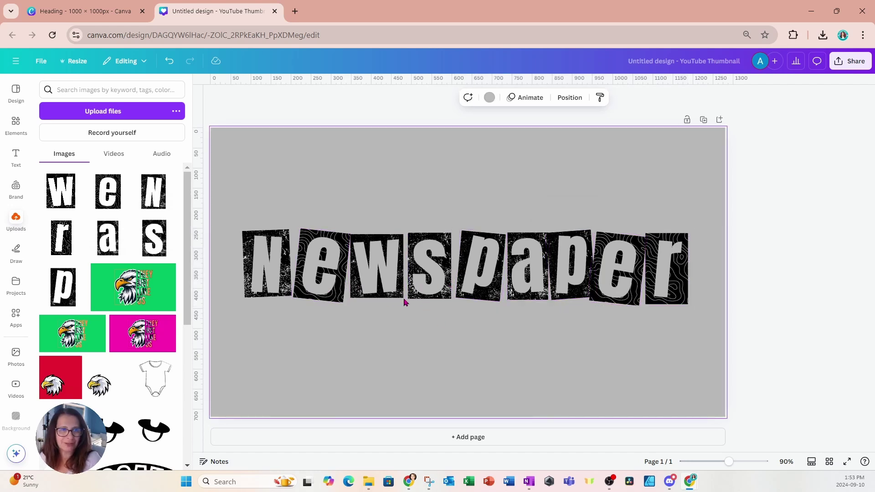
Nudge the first e slightly closer to the N and apply the Mystic duotone effect to the N
left_click_drag(313, 275, 310, 275)
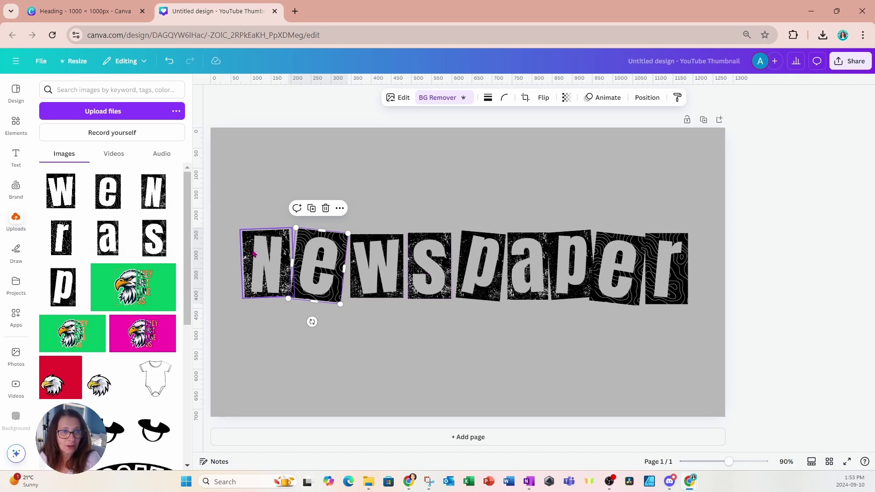
left_click(265, 234)
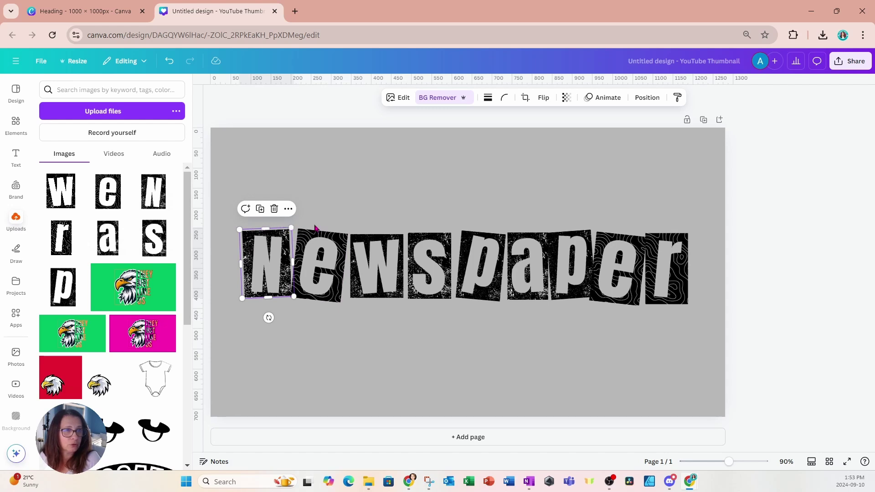
left_click(404, 100)
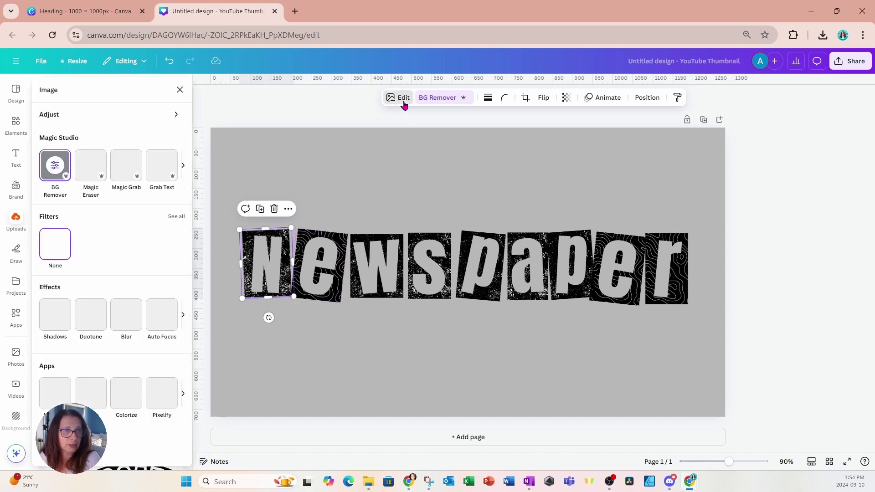
left_click(97, 322)
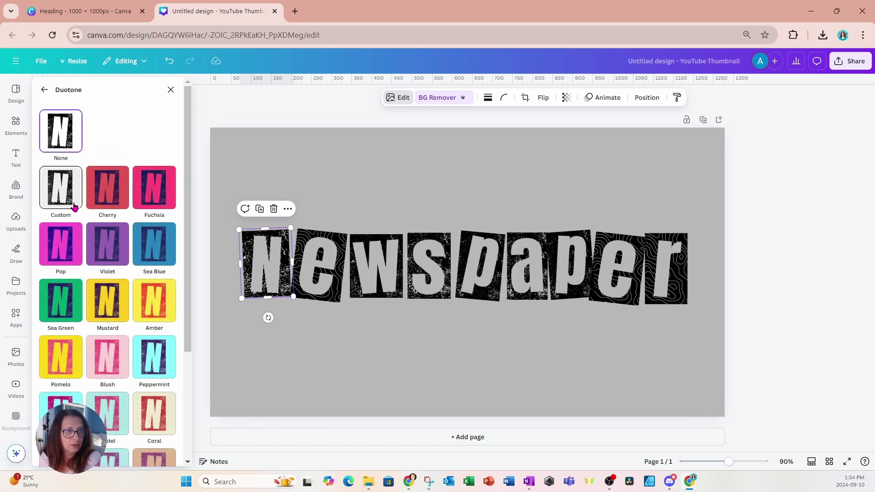
scroll(126, 322, "down", 1)
scroll(126, 322, "down", 3)
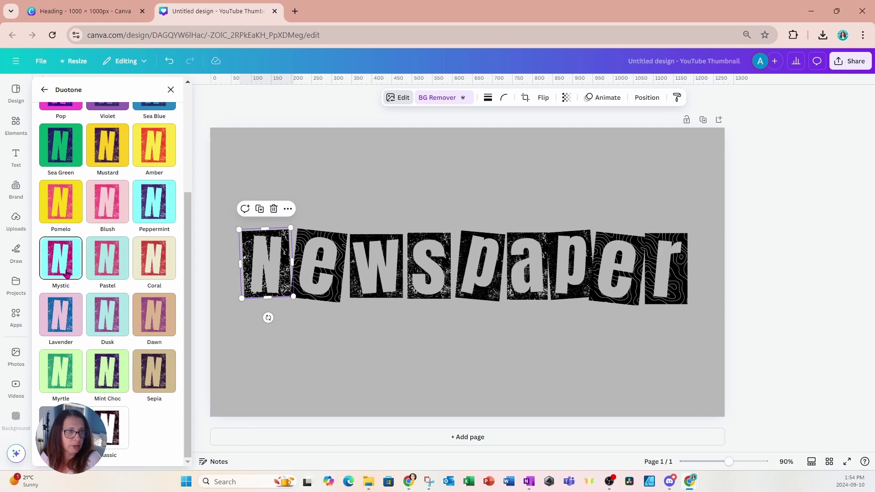
left_click(61, 272)
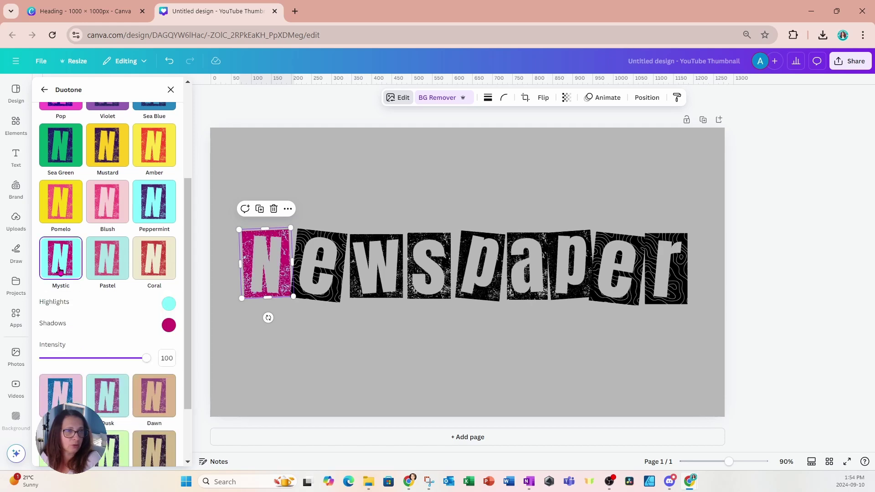
Apply the Myrtle duotone to the first e and the Lavender duotone to the W
left_click(309, 285)
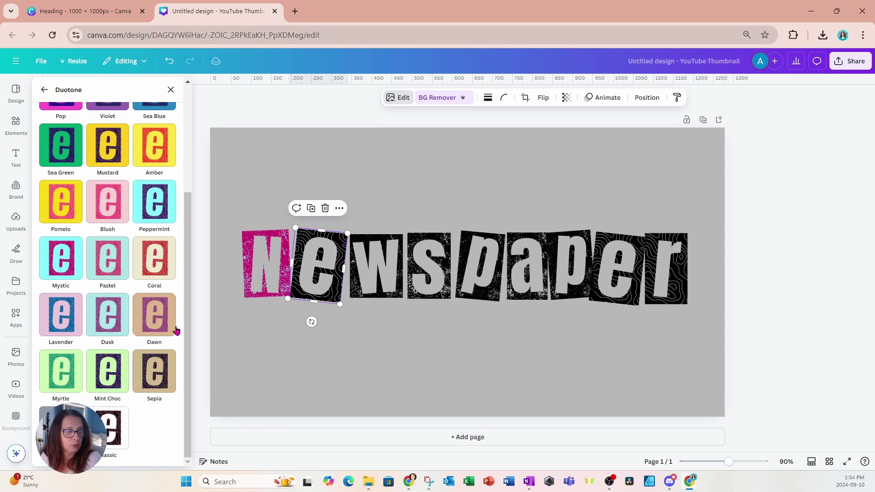
left_click(73, 380)
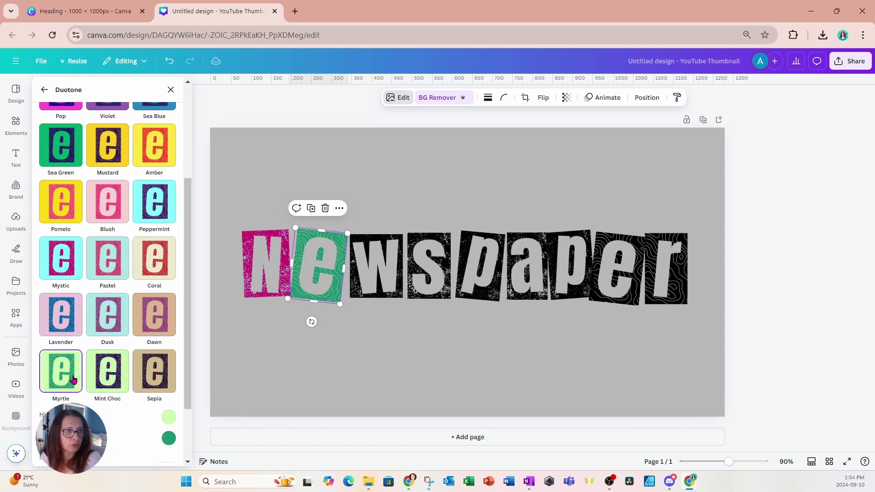
left_click(363, 286)
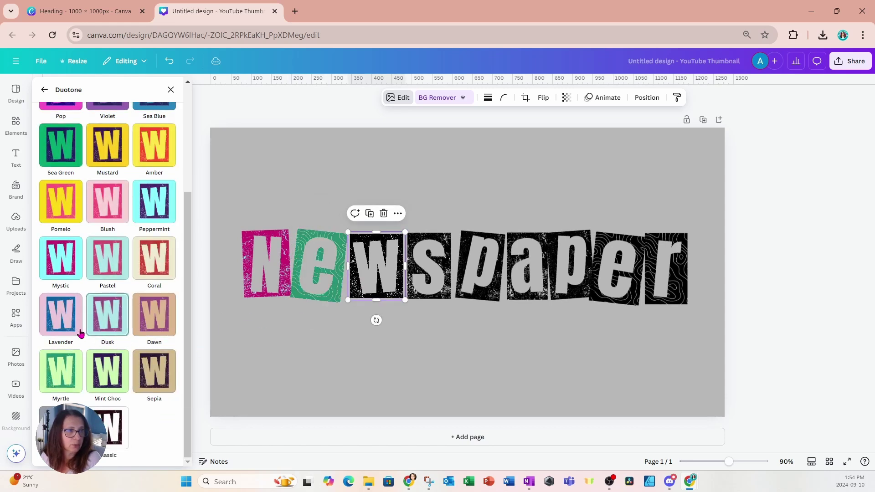
left_click(61, 316)
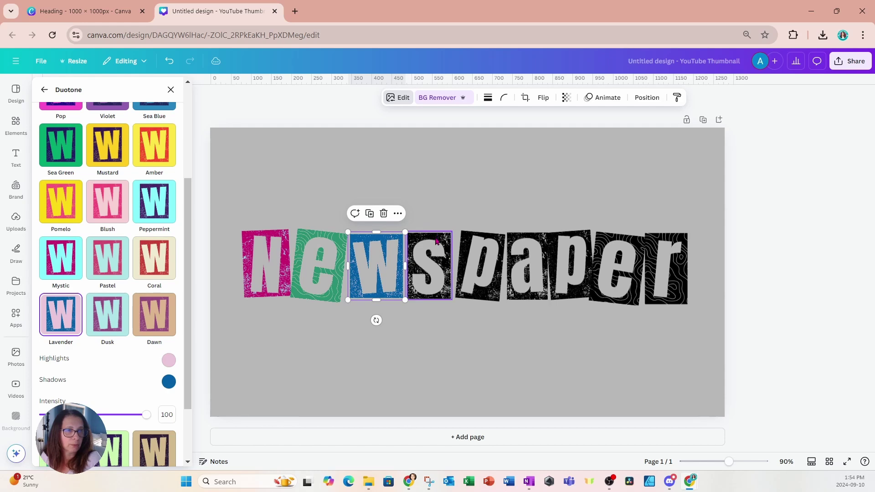
scroll(157, 360, "down", 2)
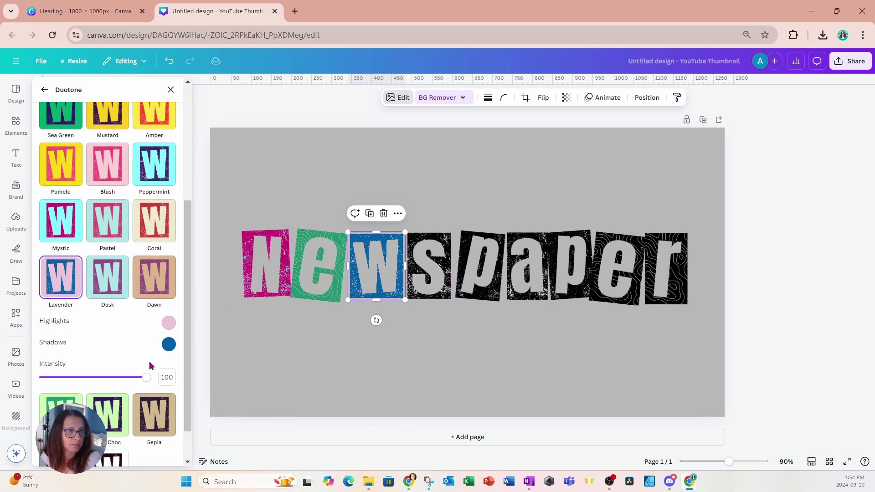
scroll(133, 358, "up", 4)
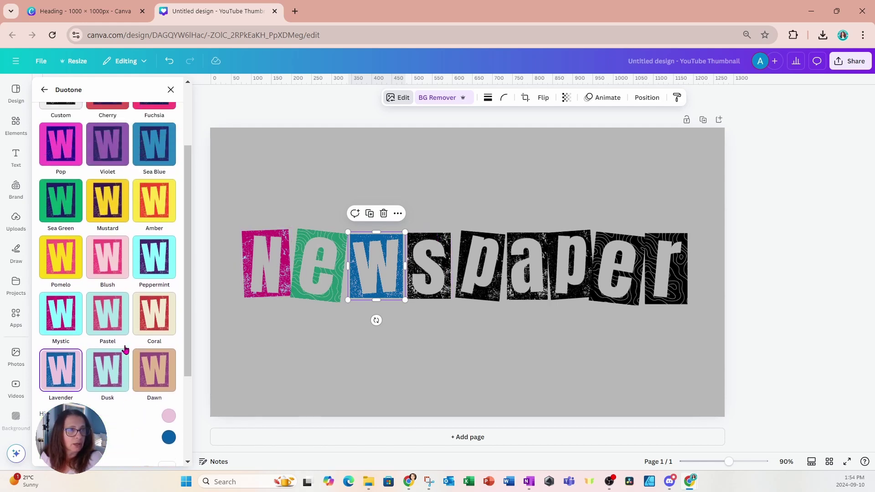
scroll(127, 349, "down", 1)
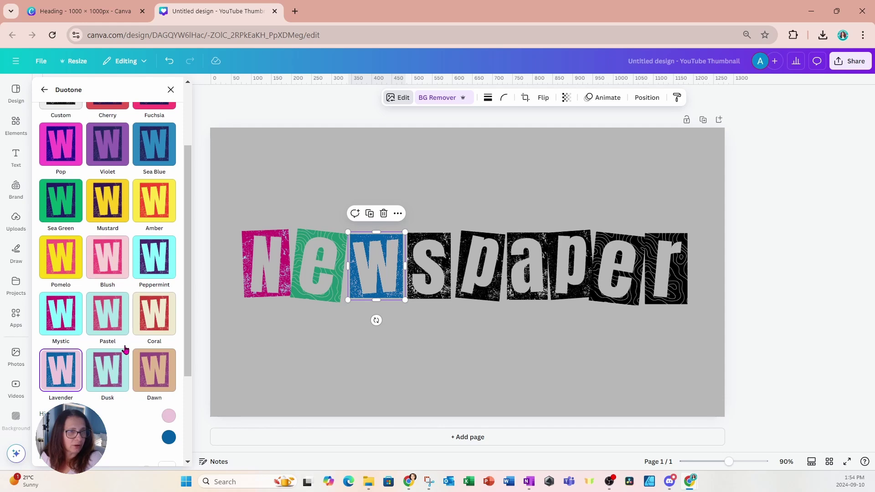
left_click(142, 332)
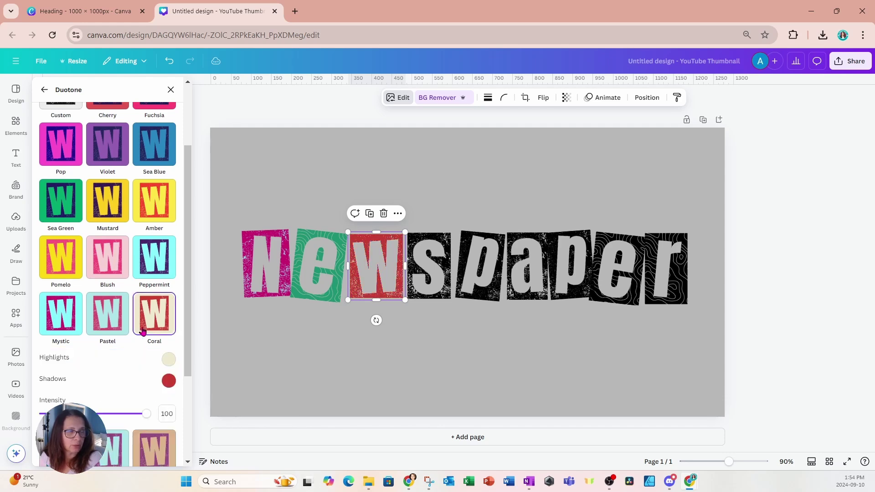
left_click(168, 63)
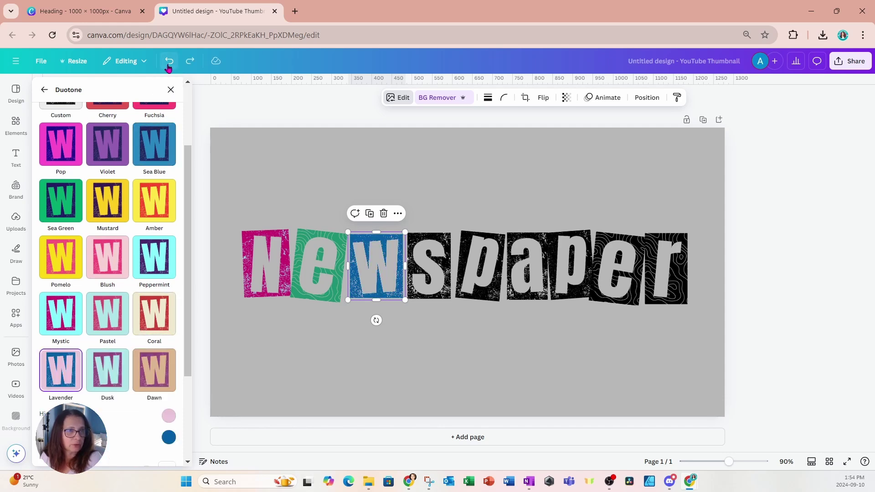
Apply the Coral duotone to the S and the Mint Choc duotone to the first p
left_click(414, 249)
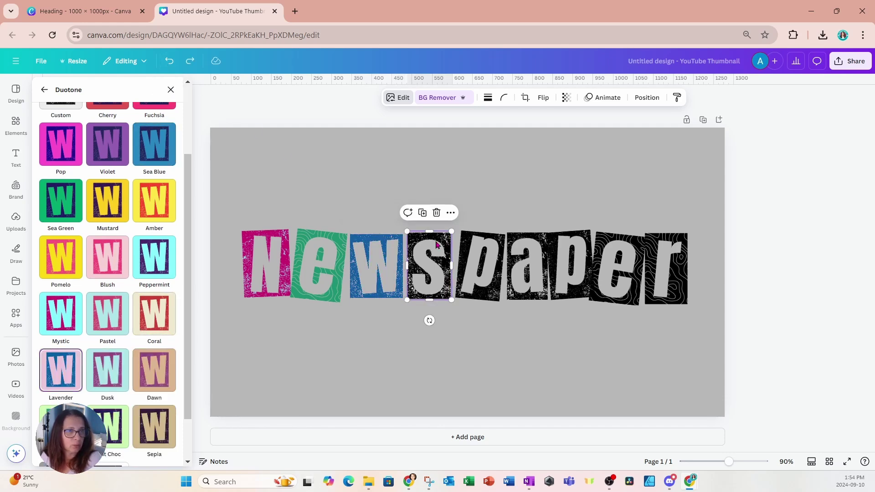
left_click(159, 326)
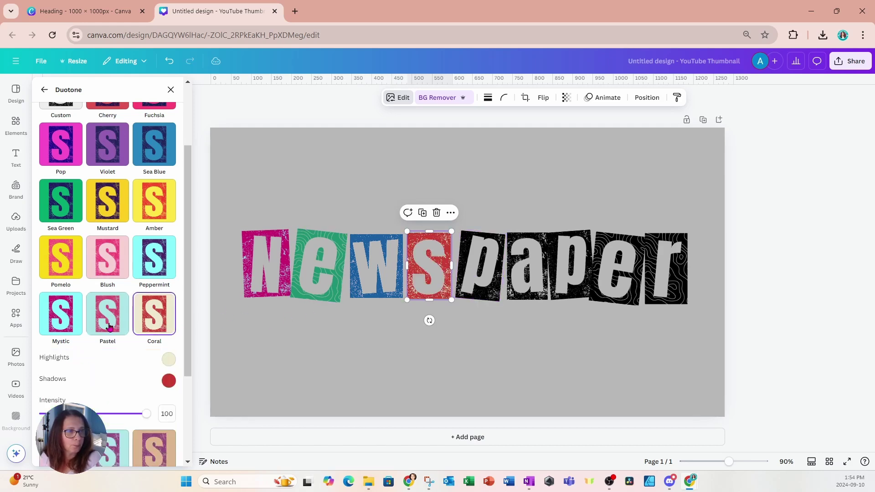
scroll(104, 319, "down", 2)
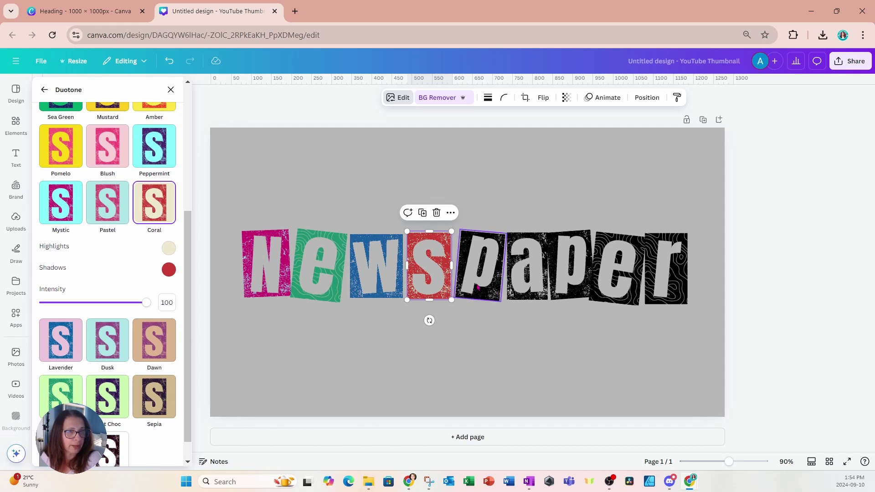
left_click(478, 274)
left_click(113, 382)
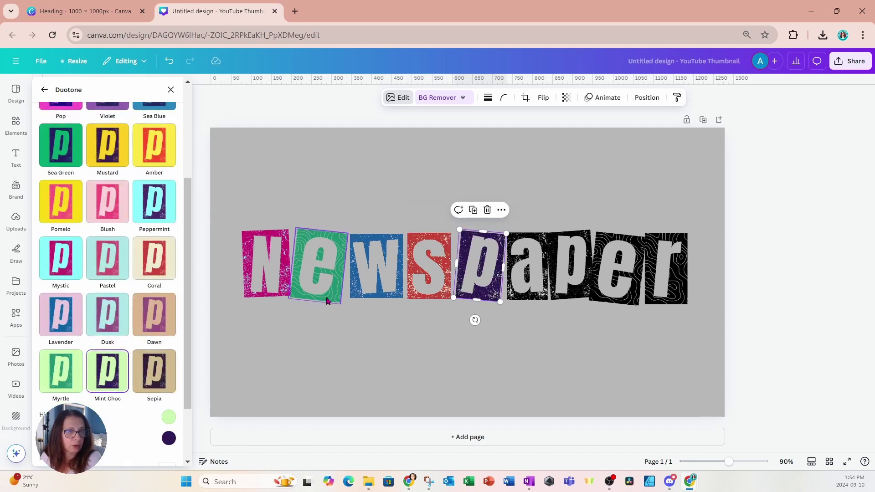
Apply a custom duotone to the a with yellow-green #A7AA00 as its shadows color
left_click(519, 290)
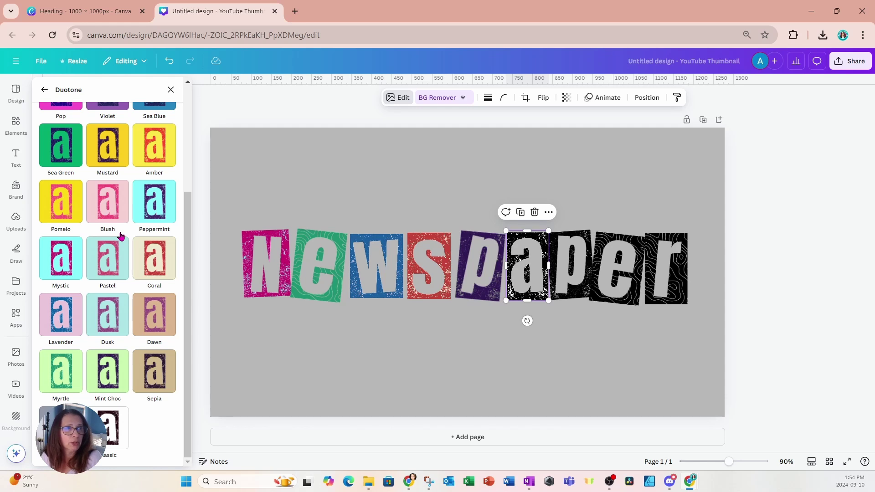
scroll(121, 236, "up", 5)
left_click(63, 200)
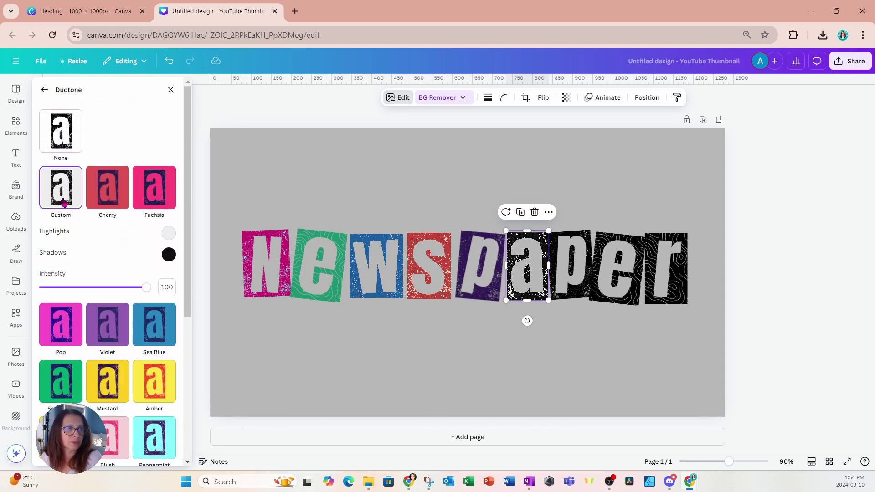
left_click(168, 254)
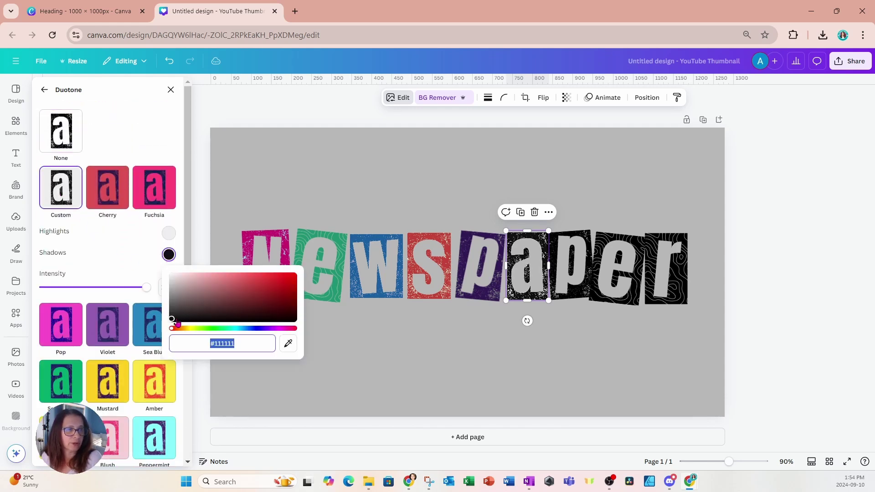
left_click_drag(173, 331, 193, 332)
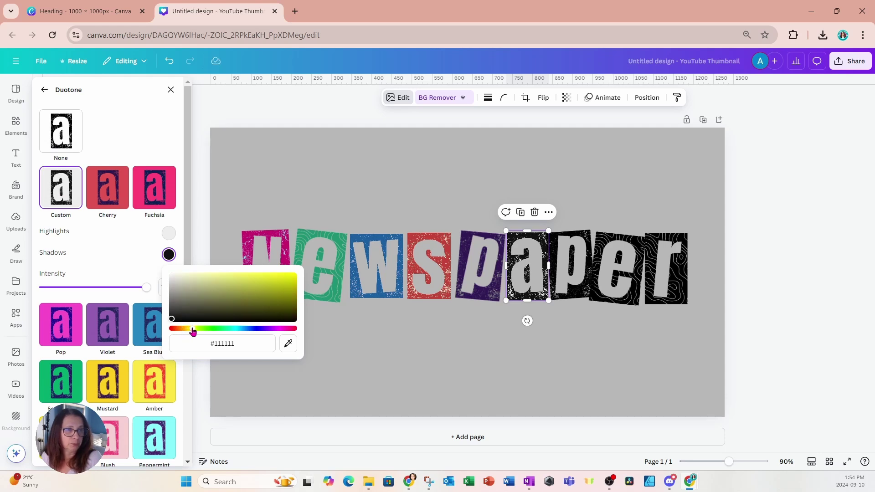
mouse_move(173, 322)
left_mouse_down()
mouse_move(242, 299)
mouse_move(297, 296)
mouse_move(297, 273)
mouse_move(309, 277)
mouse_move(295, 284)
mouse_move(300, 293)
left_mouse_up()
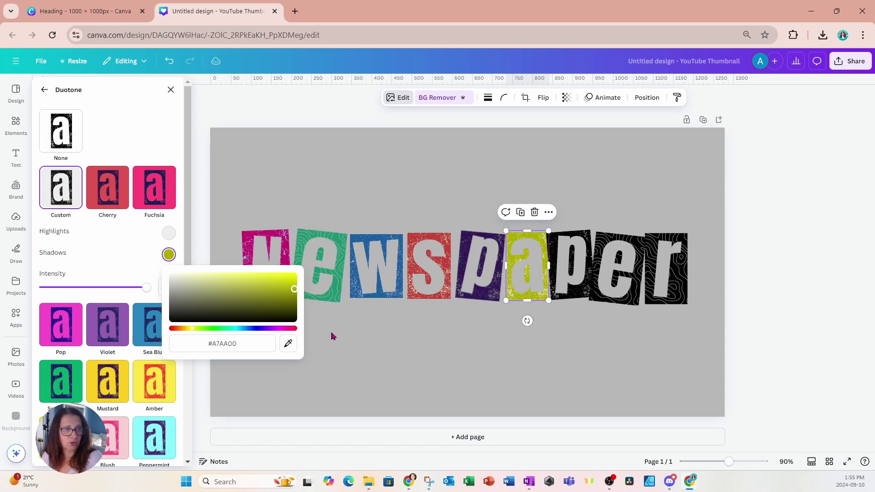
left_click(331, 336)
Darken the shadows color of the a's custom duotone to olive #787A14
left_click(519, 299)
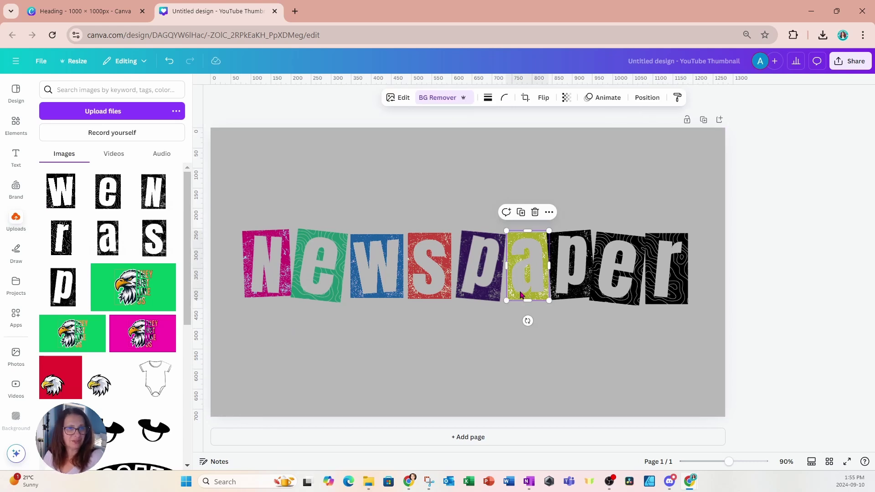
left_click(400, 101)
left_click(92, 318)
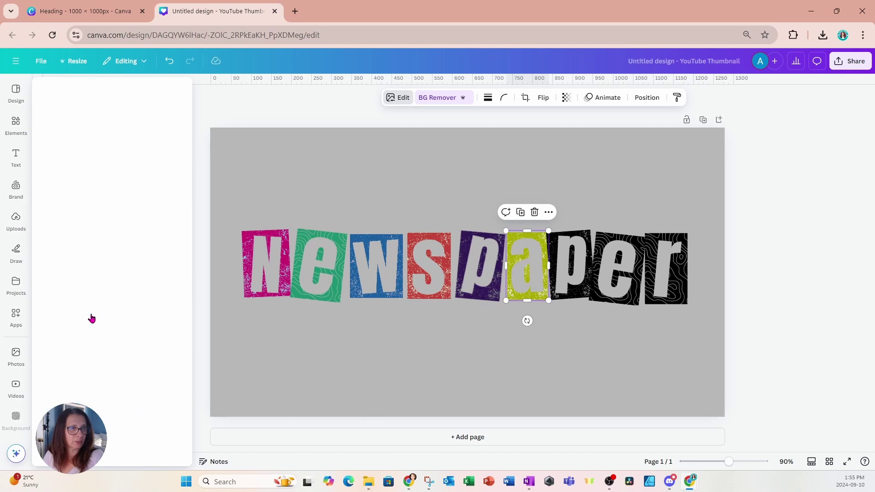
left_click(168, 254)
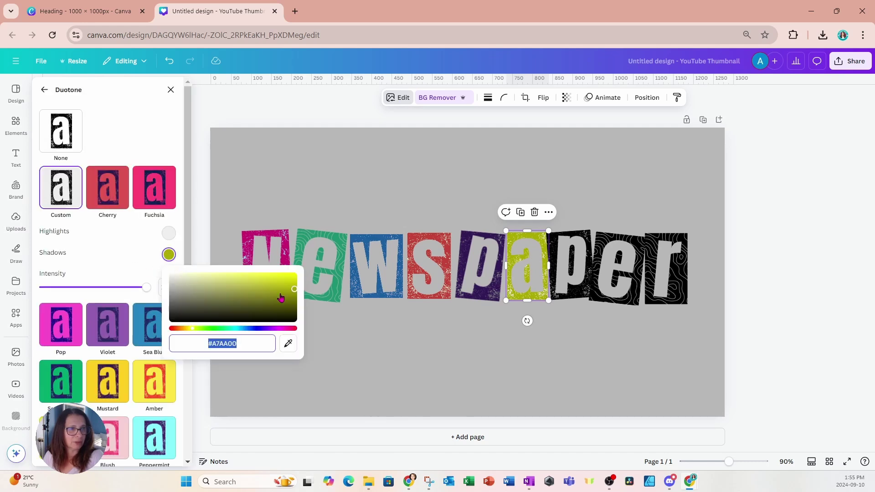
mouse_move(292, 293)
left_mouse_down()
mouse_move(280, 289)
mouse_move(276, 298)
left_mouse_up()
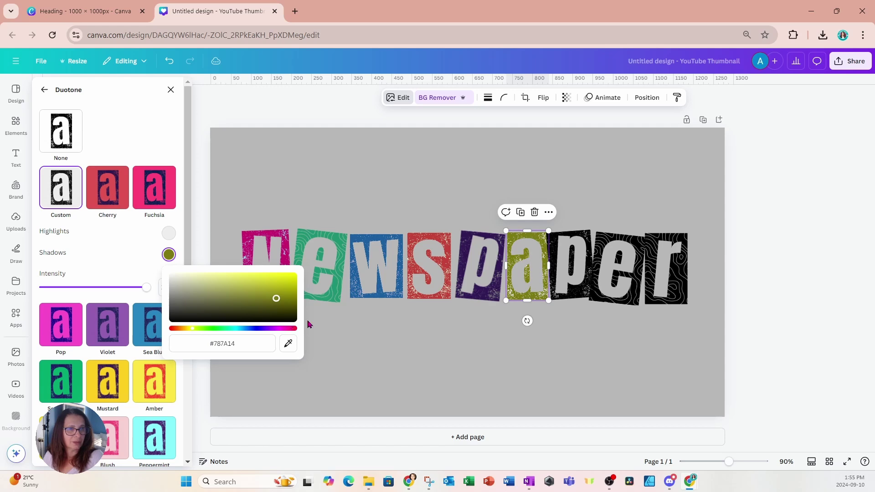
Apply the Coral duotone to the second p and change its shadows color to the deeper red #C11D11
left_click(567, 285)
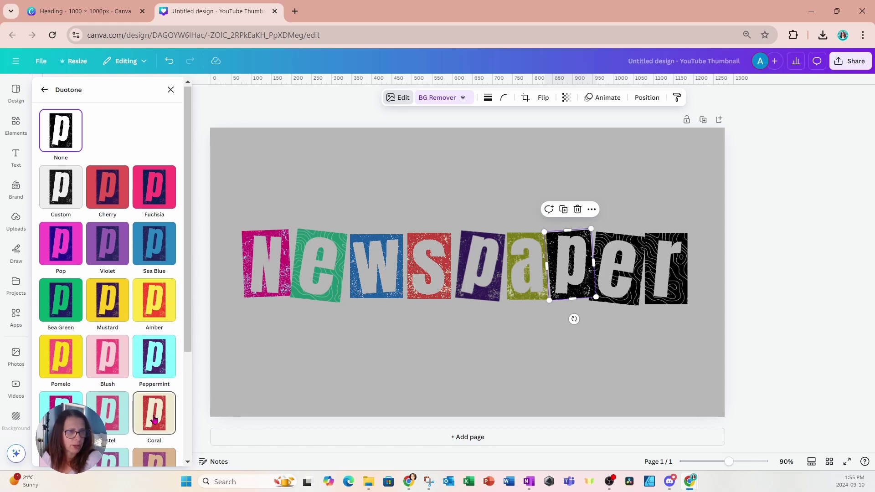
scroll(154, 419, "down", 3)
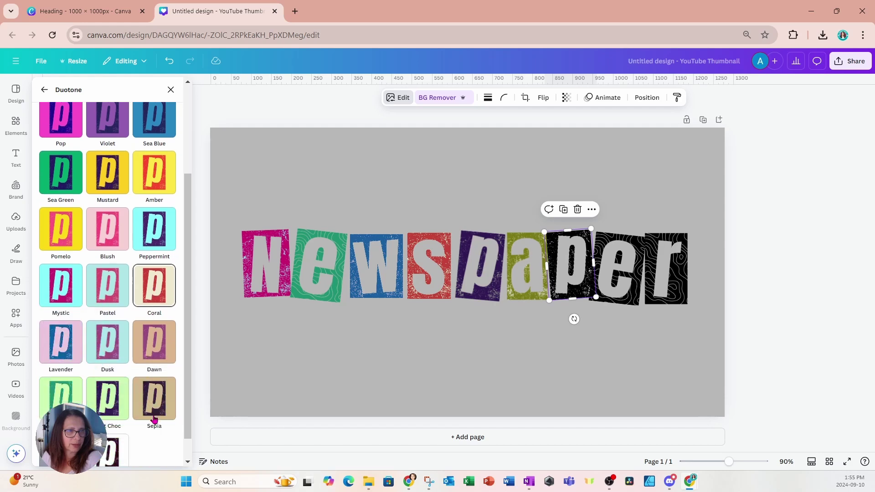
left_click(155, 269)
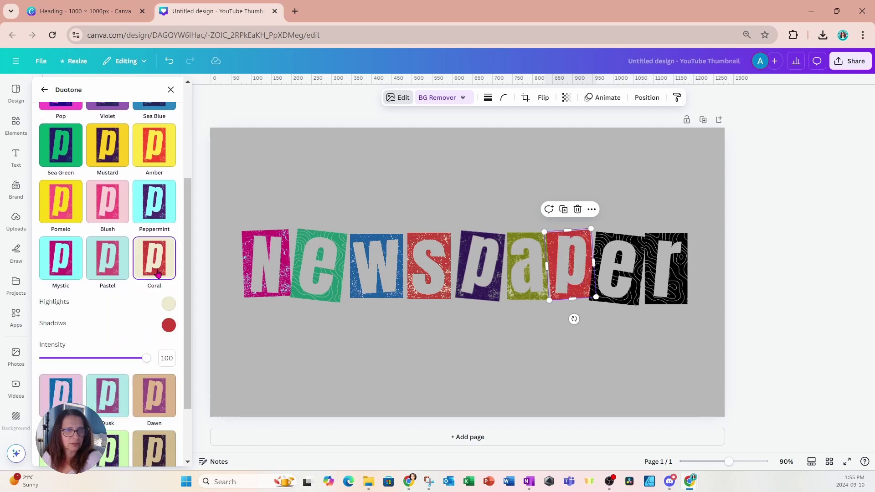
scroll(129, 293, "up", 3)
scroll(129, 293, "down", 3)
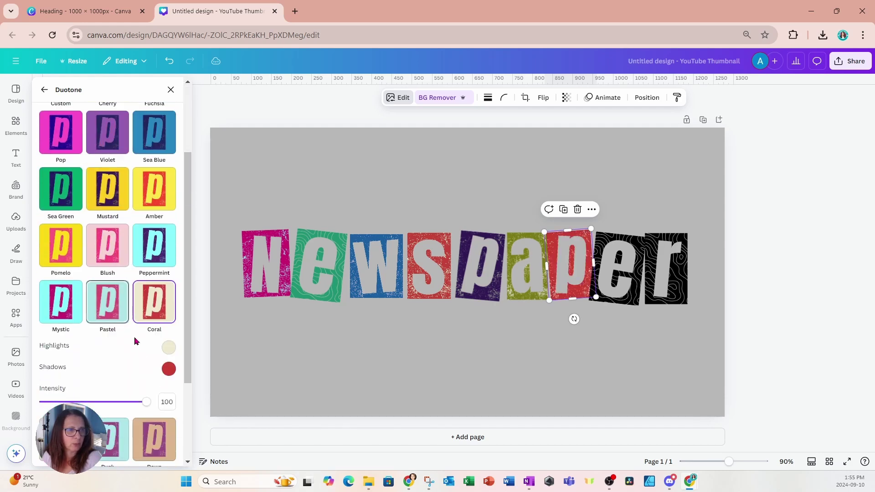
left_click(168, 369)
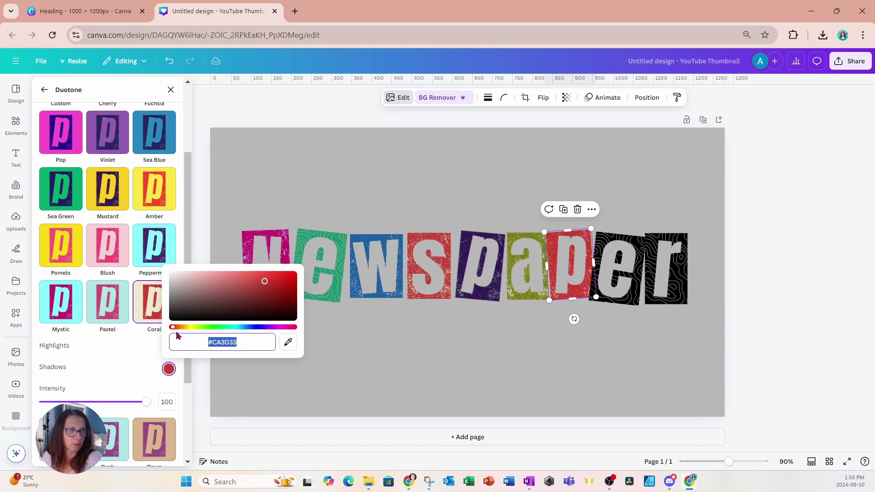
left_click_drag(266, 282, 286, 283)
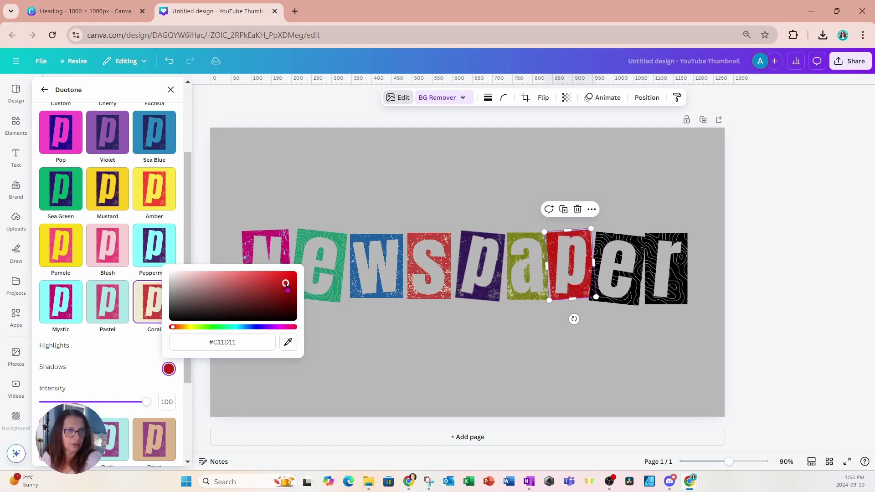
Apply the Lavender duotone to the second e and the Pastel duotone to the r
left_click(616, 299)
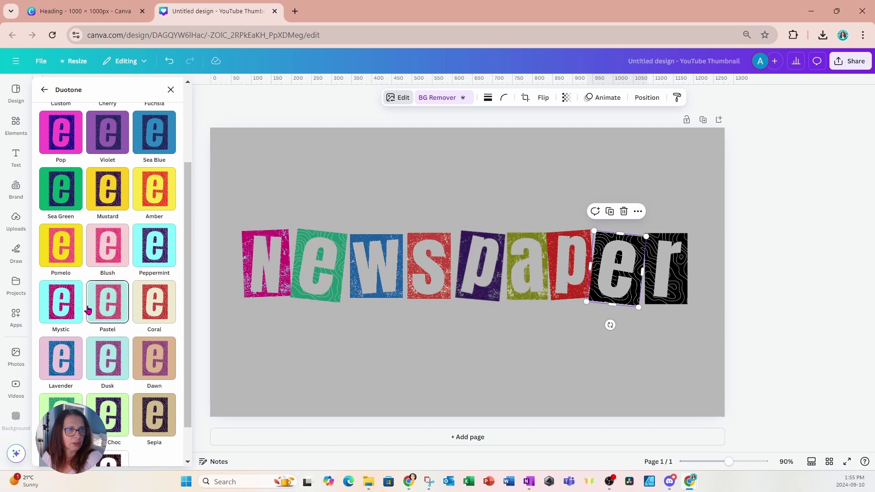
left_click(58, 357)
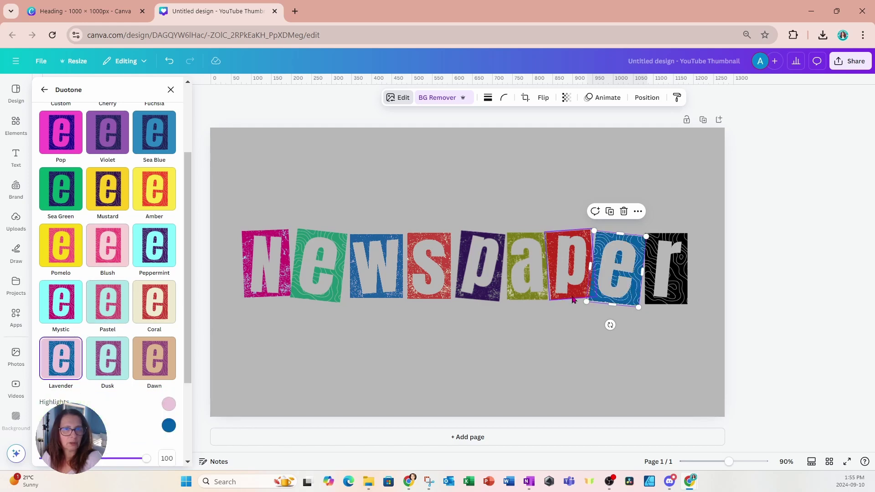
key("Tab")
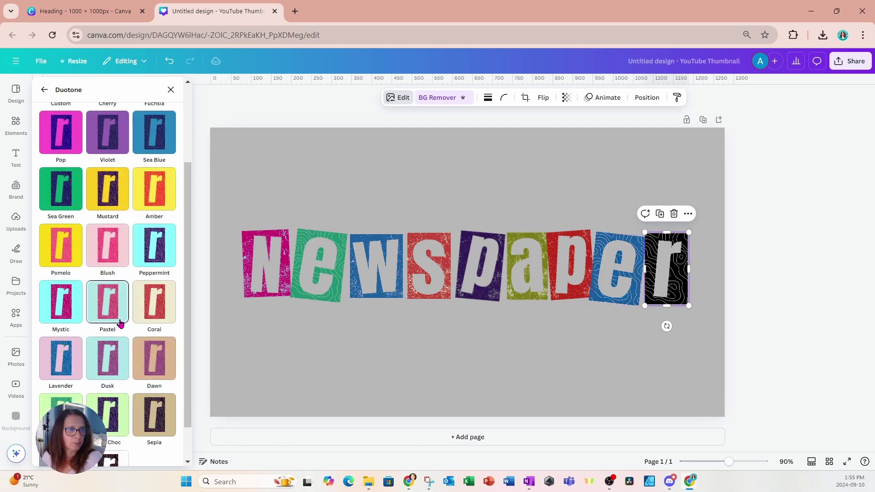
scroll(121, 324, "up", 1)
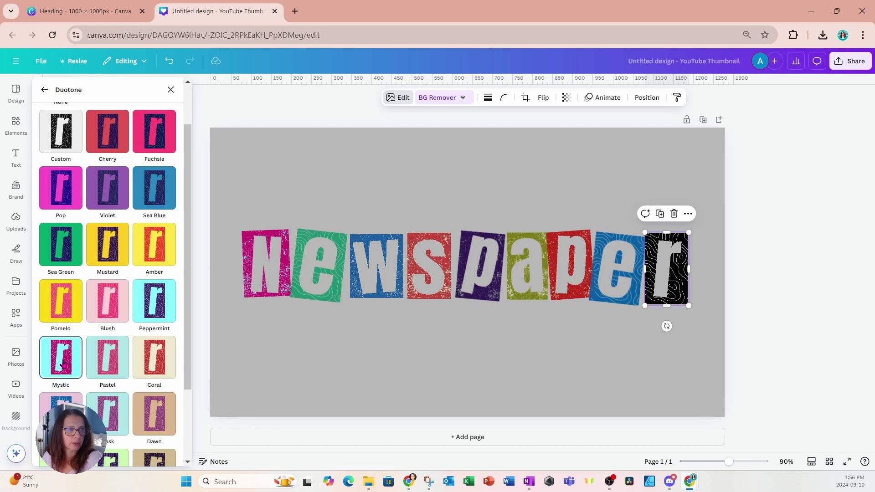
left_click(103, 369)
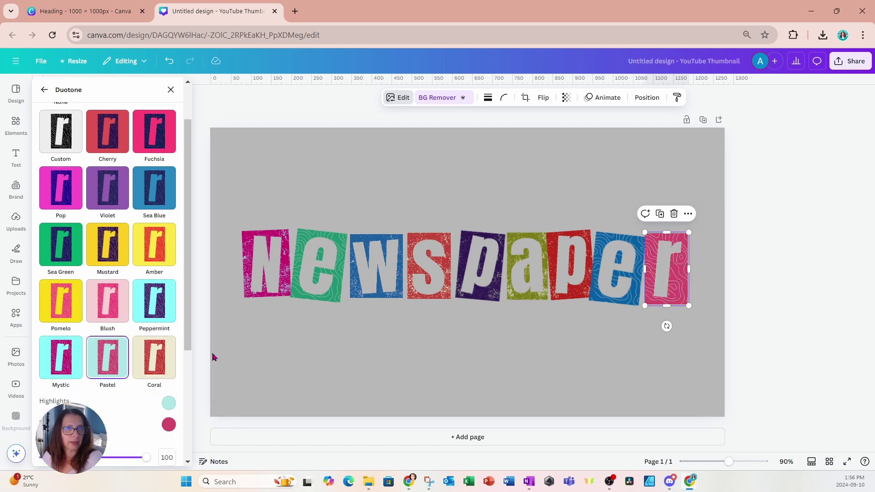
Change the page background color to white
left_click(297, 352)
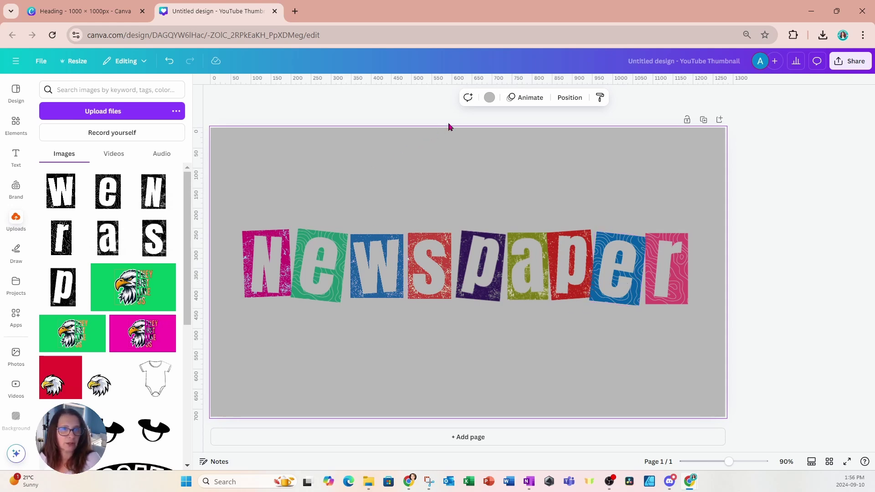
left_click(489, 97)
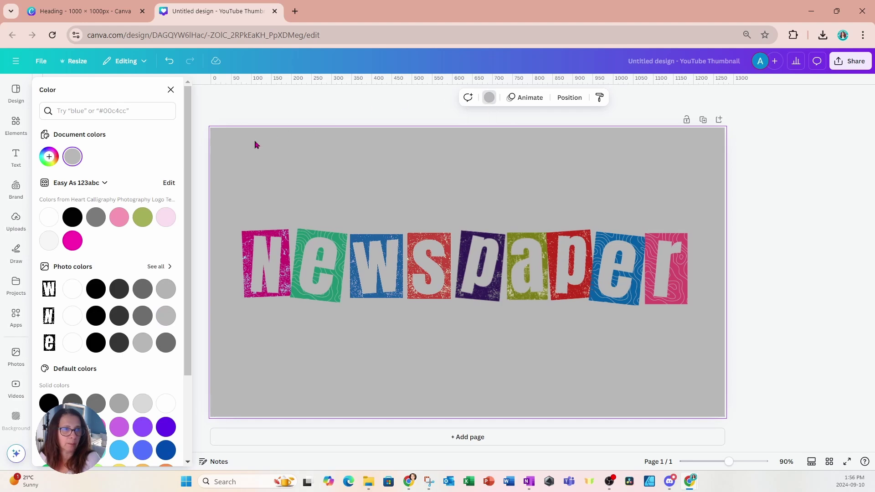
left_click(47, 220)
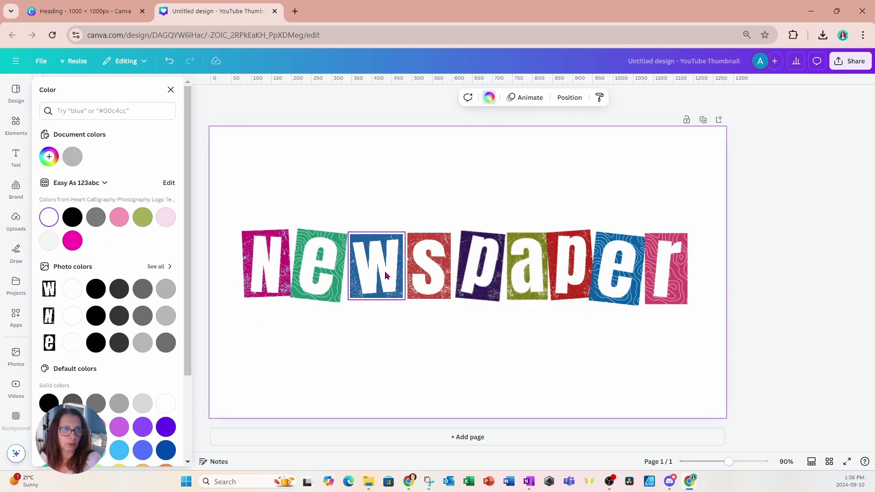